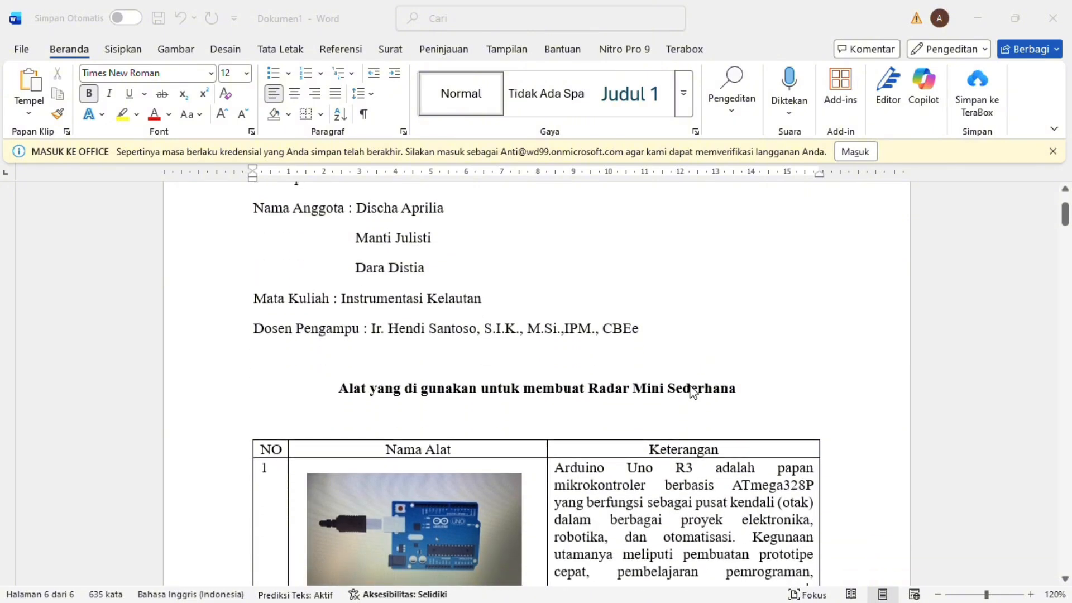
Review the tool table's descriptions of the Arduino Uno R3, micro servo and ultrasonic sensor.
{"action": "scroll", "coordinate": [694, 392], "scroll_direction": "down", "scroll_amount": 1}
{"action": "scroll", "coordinate": [694, 393], "scroll_direction": "down", "scroll_amount": 3}
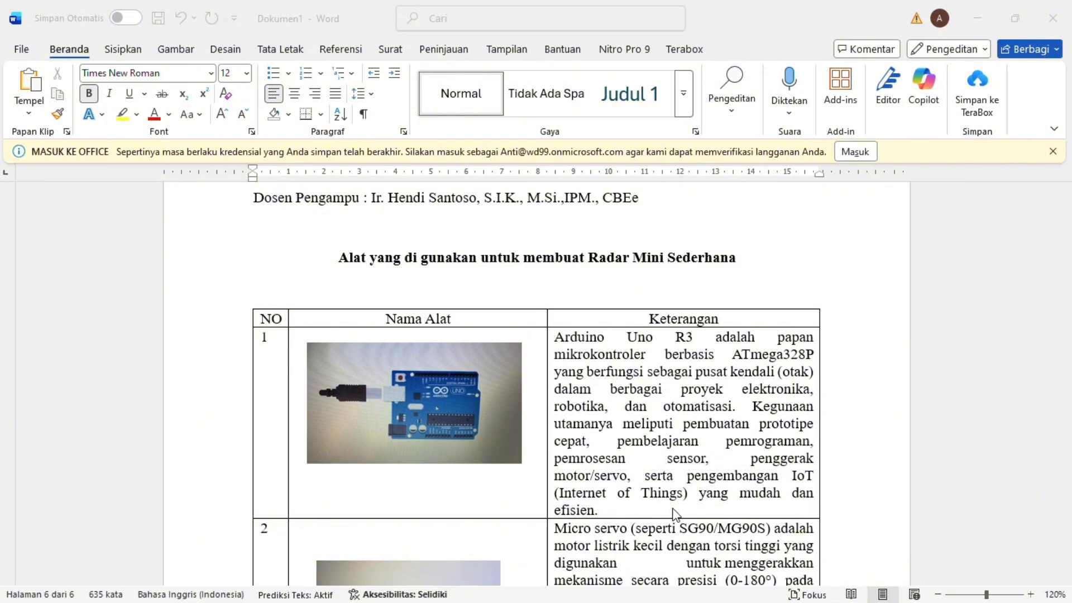
{"action": "scroll", "coordinate": [674, 514], "scroll_direction": "down", "scroll_amount": 3}
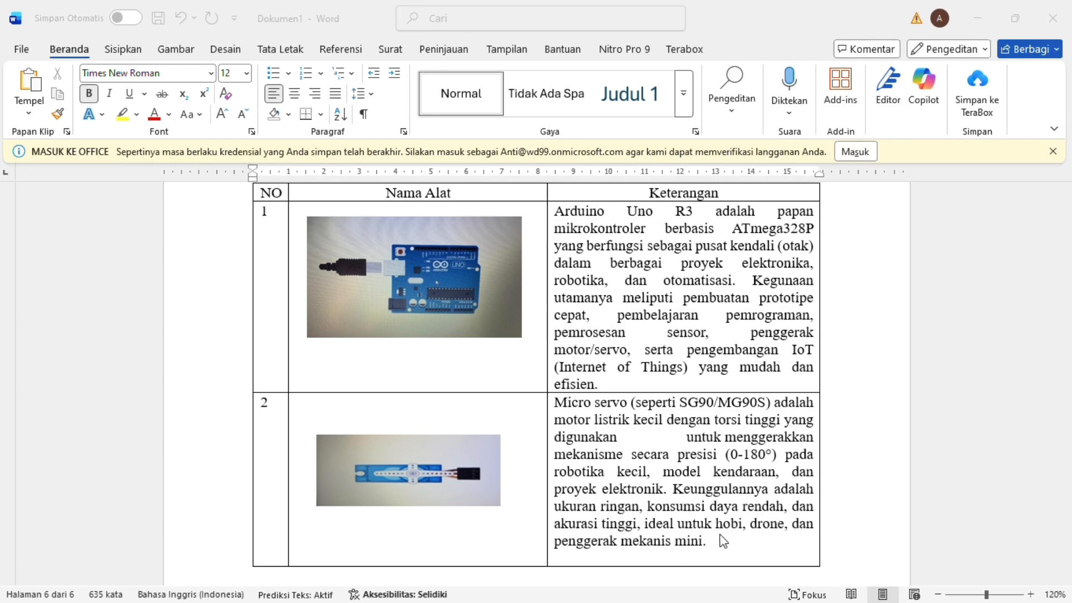
{"action": "scroll", "coordinate": [779, 545], "scroll_direction": "down", "scroll_amount": 1}
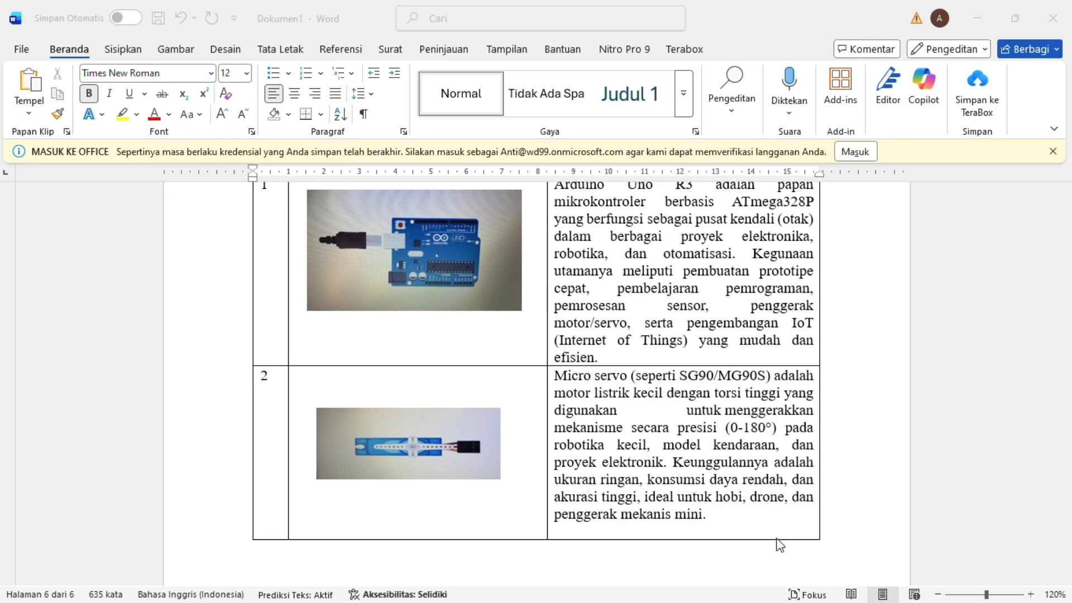
{"action": "scroll", "coordinate": [779, 545], "scroll_direction": "up", "scroll_amount": 1}
{"action": "scroll", "coordinate": [780, 546], "scroll_direction": "down", "scroll_amount": 1}
{"action": "scroll", "coordinate": [781, 545], "scroll_direction": "up", "scroll_amount": 1}
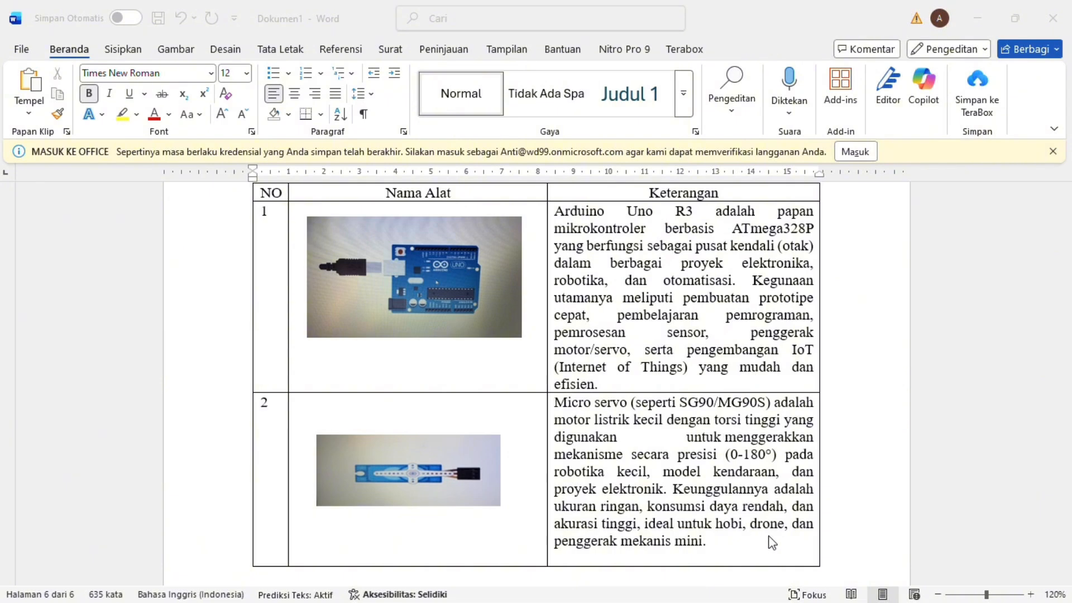
{"action": "scroll", "coordinate": [776, 544], "scroll_direction": "down", "scroll_amount": 1}
{"action": "scroll", "coordinate": [776, 544], "scroll_direction": "up", "scroll_amount": 1}
{"action": "scroll", "coordinate": [778, 544], "scroll_direction": "down", "scroll_amount": 4}
{"action": "scroll", "coordinate": [780, 545], "scroll_direction": "down", "scroll_amount": 15}
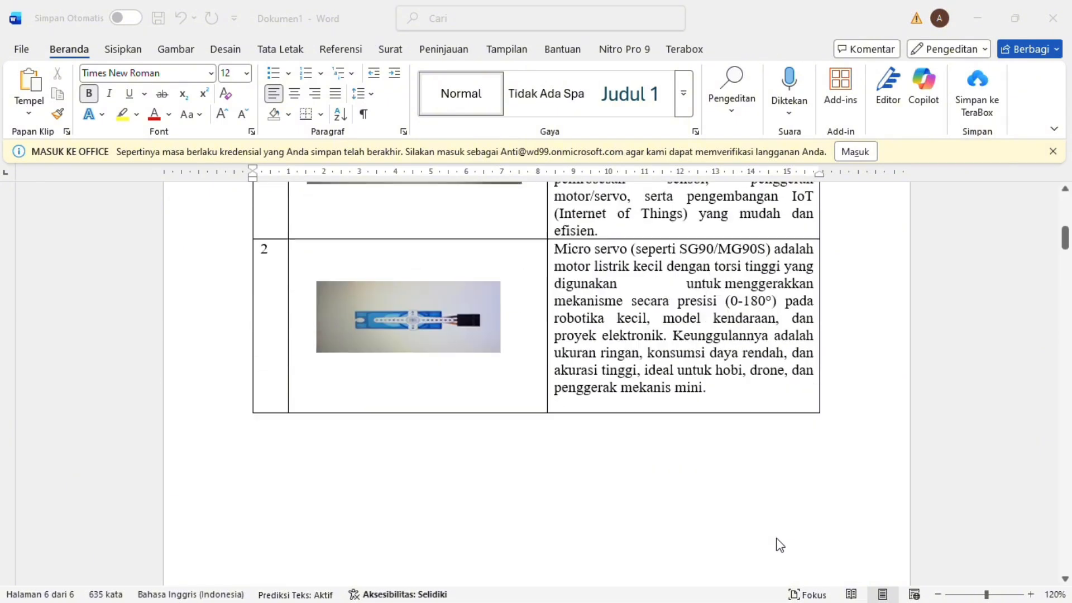
{"action": "scroll", "coordinate": [780, 545], "scroll_direction": "down", "scroll_amount": 5}
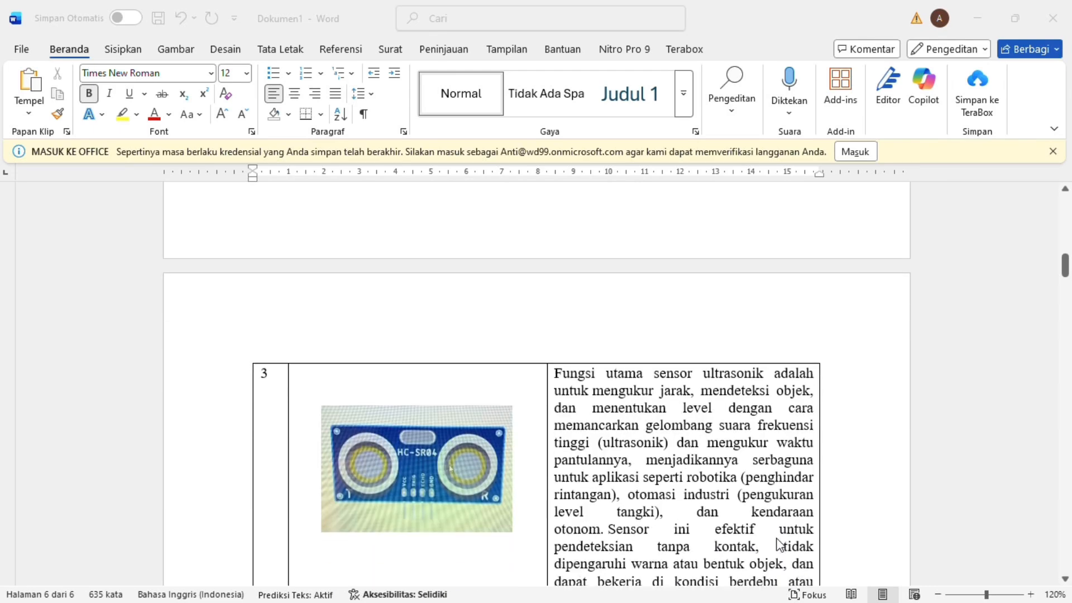
{"action": "scroll", "coordinate": [781, 545], "scroll_direction": "down", "scroll_amount": 3}
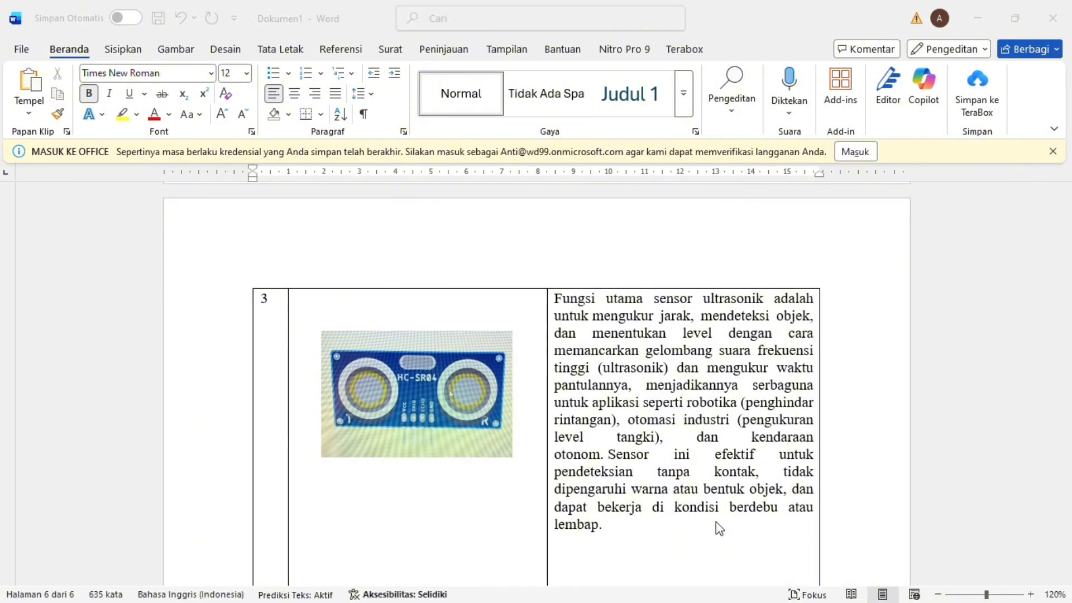
Read the sections on the main uses of the Arduino Uno R3, the micro servo and the ultrasonic sensor.
{"action": "scroll", "coordinate": [716, 521], "scroll_direction": "down", "scroll_amount": 5}
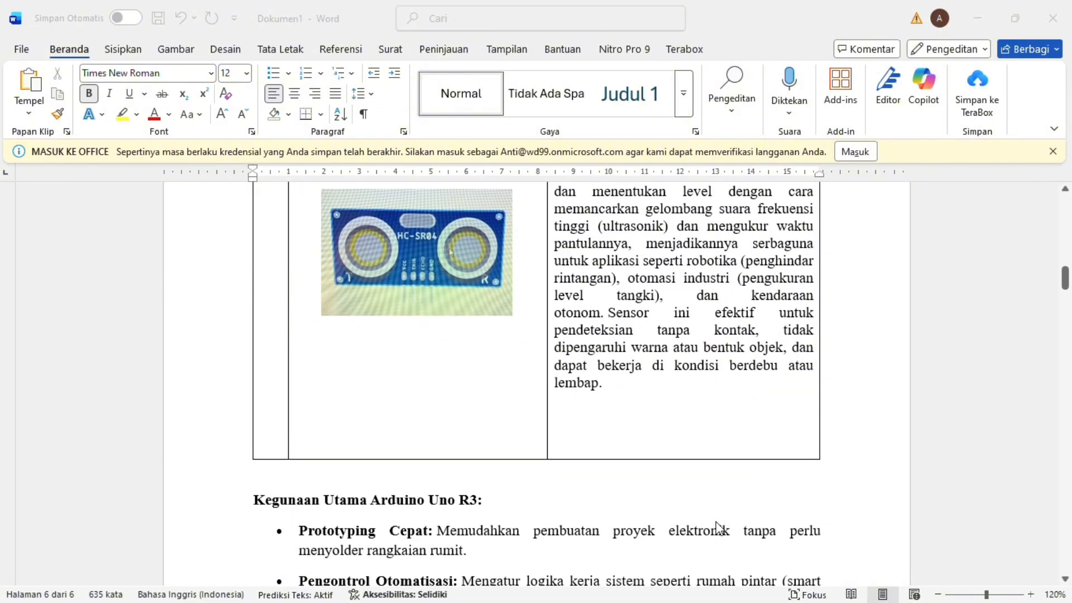
{"action": "scroll", "coordinate": [716, 522], "scroll_direction": "down", "scroll_amount": 2}
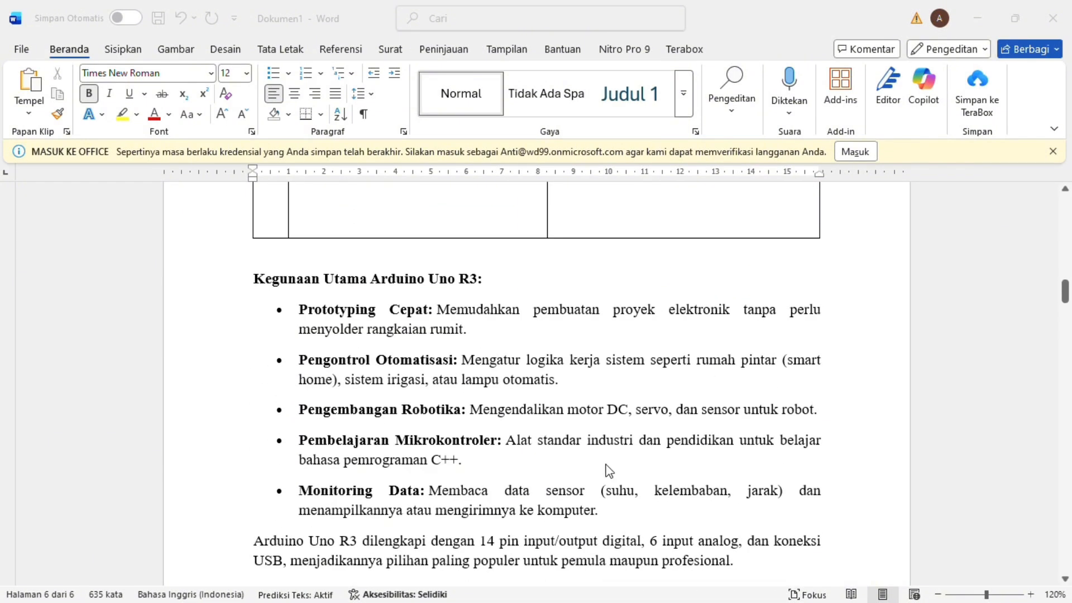
{"action": "scroll", "coordinate": [413, 341], "scroll_direction": "down", "scroll_amount": 1}
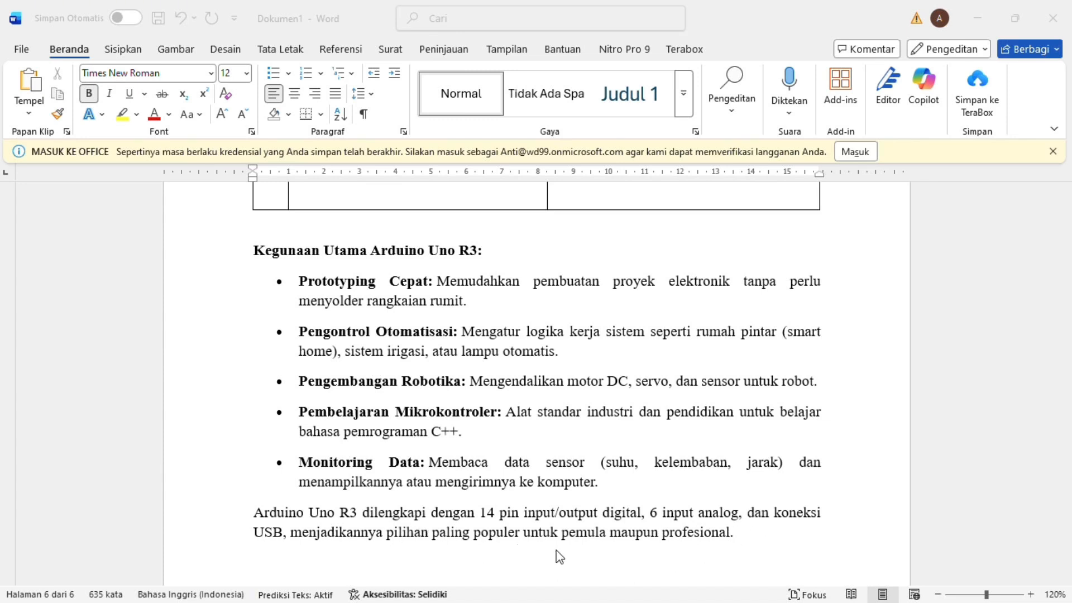
{"action": "scroll", "coordinate": [560, 557], "scroll_direction": "down", "scroll_amount": 5}
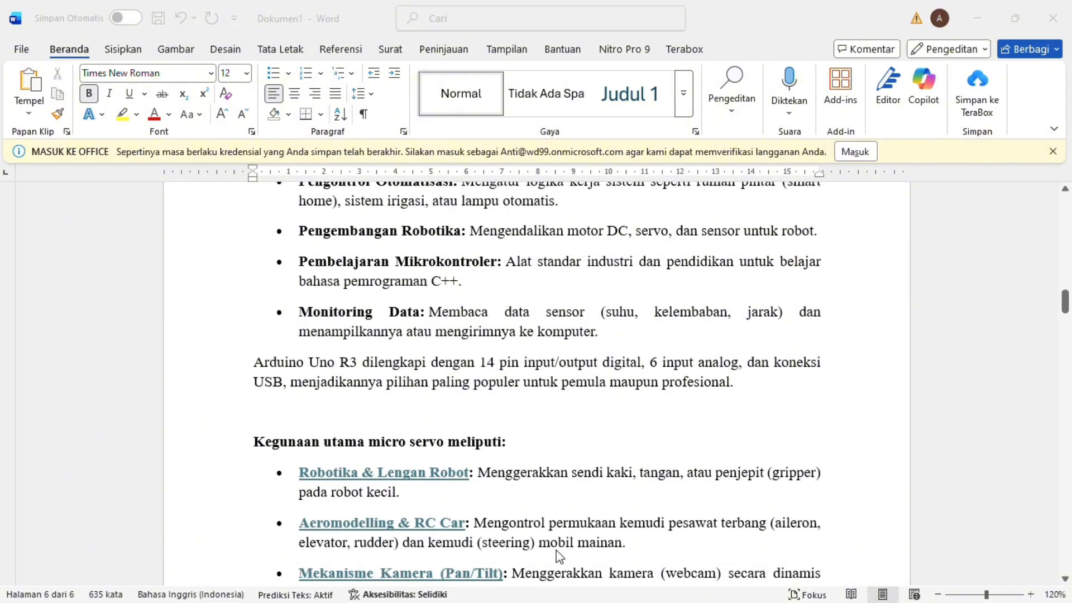
{"action": "scroll", "coordinate": [560, 556], "scroll_direction": "down", "scroll_amount": 2}
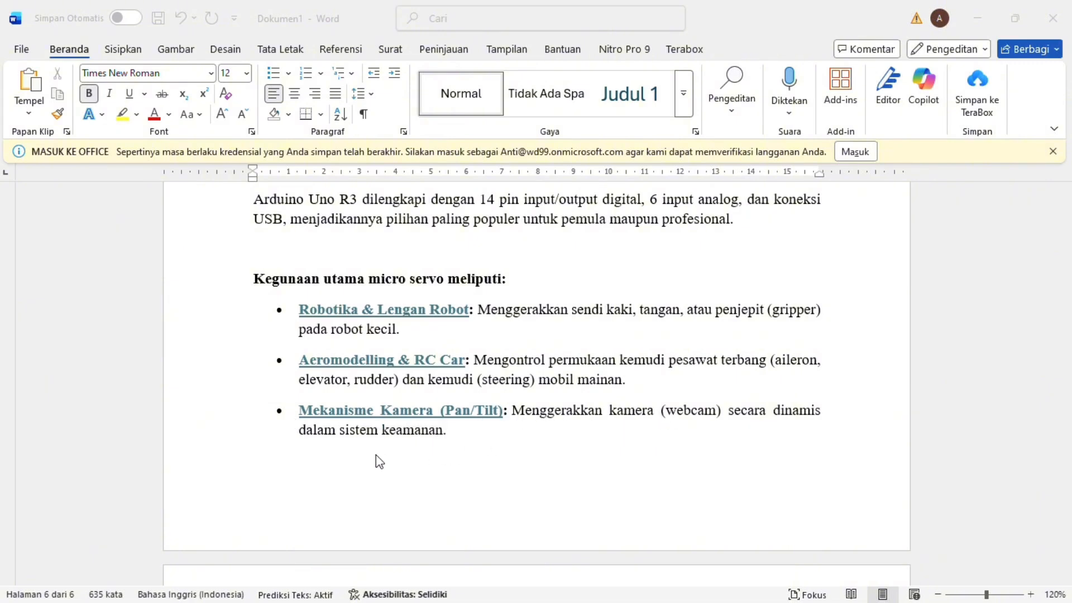
{"action": "scroll", "coordinate": [349, 462], "scroll_direction": "down", "scroll_amount": 5}
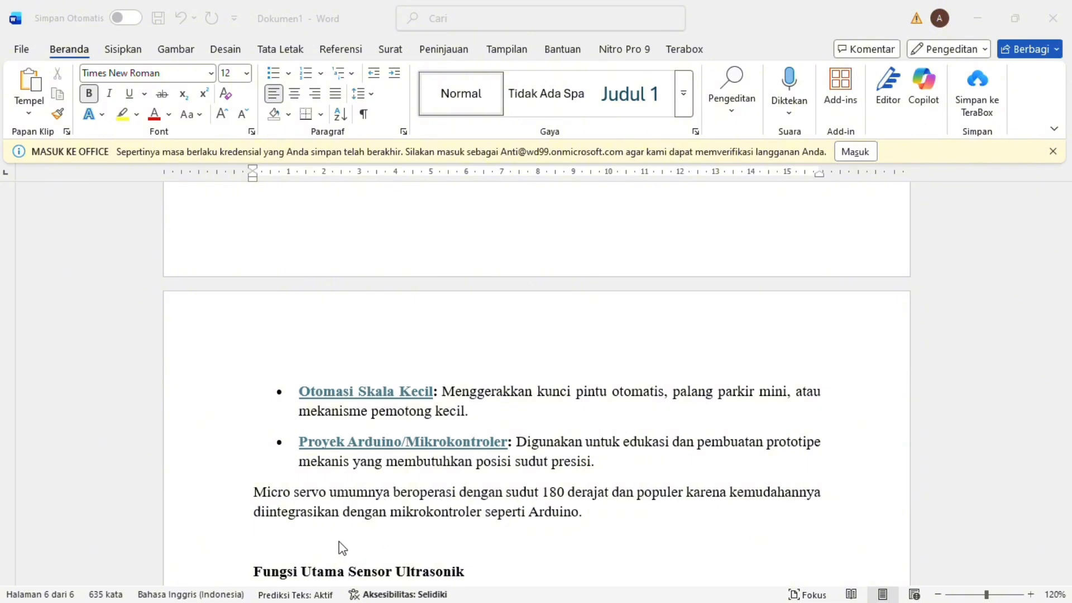
{"action": "scroll", "coordinate": [475, 526], "scroll_direction": "down", "scroll_amount": 3}
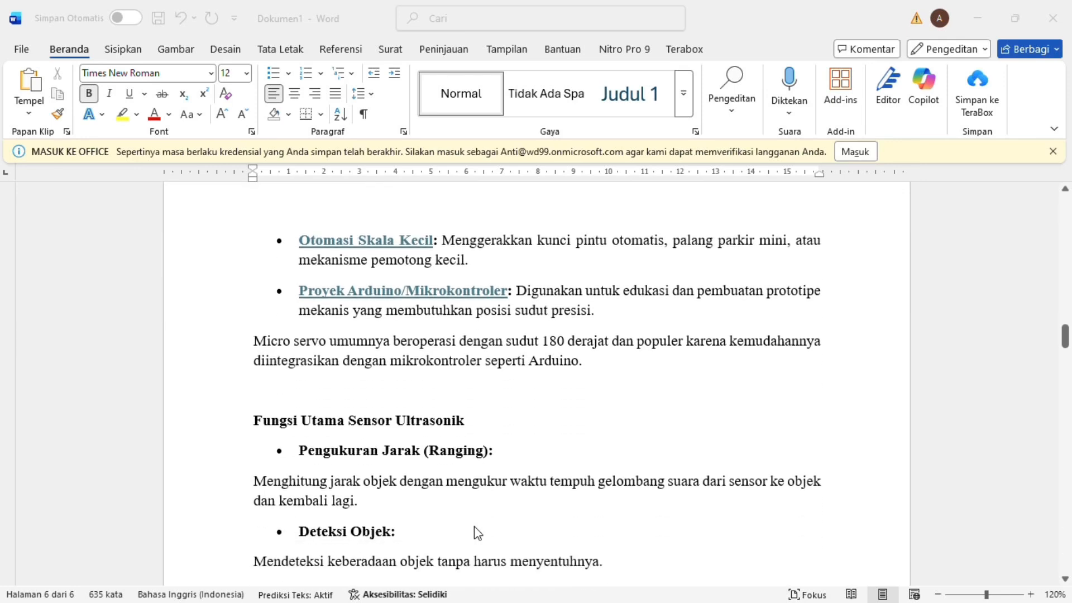
{"action": "scroll", "coordinate": [474, 526], "scroll_direction": "down", "scroll_amount": 3}
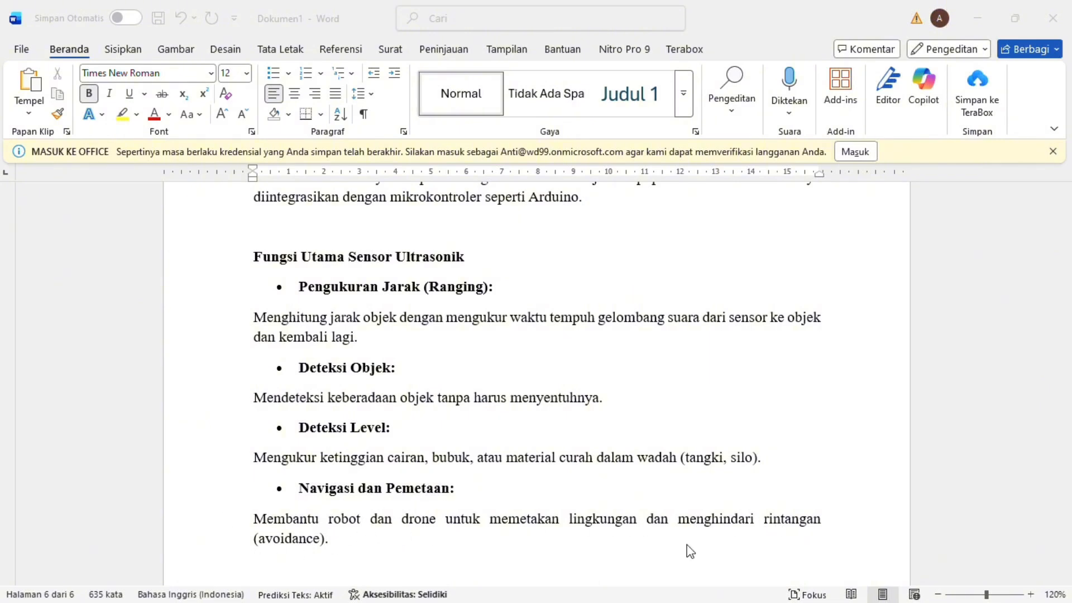
Examine the servo and ultrasonic pin wiring table and the Arduino code under Kode Program.
{"action": "scroll", "coordinate": [272, 543], "scroll_direction": "down", "scroll_amount": 8}
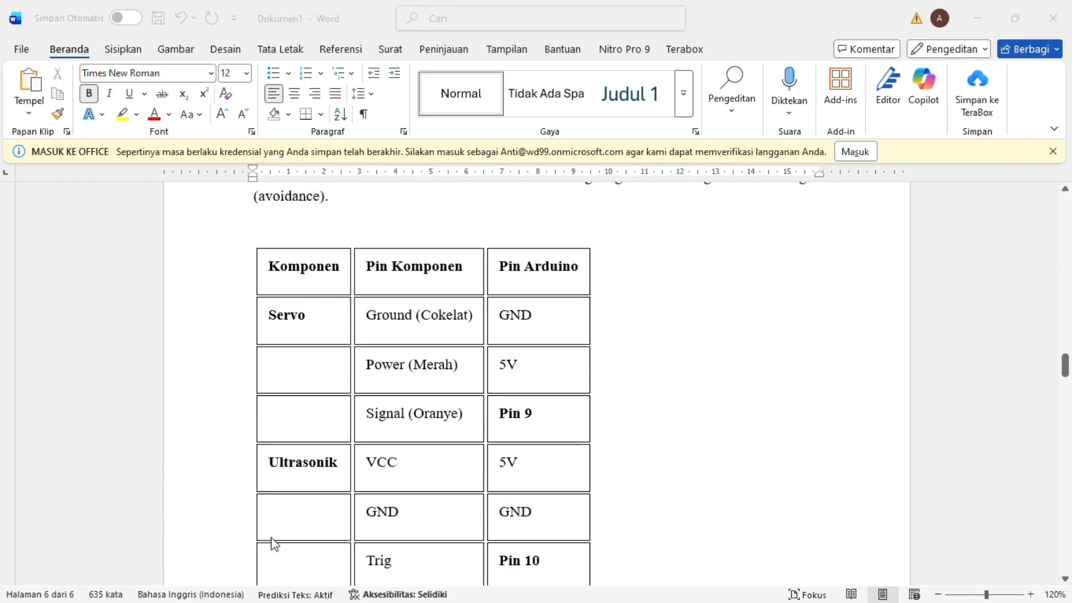
{"action": "scroll", "coordinate": [273, 544], "scroll_direction": "up", "scroll_amount": 1}
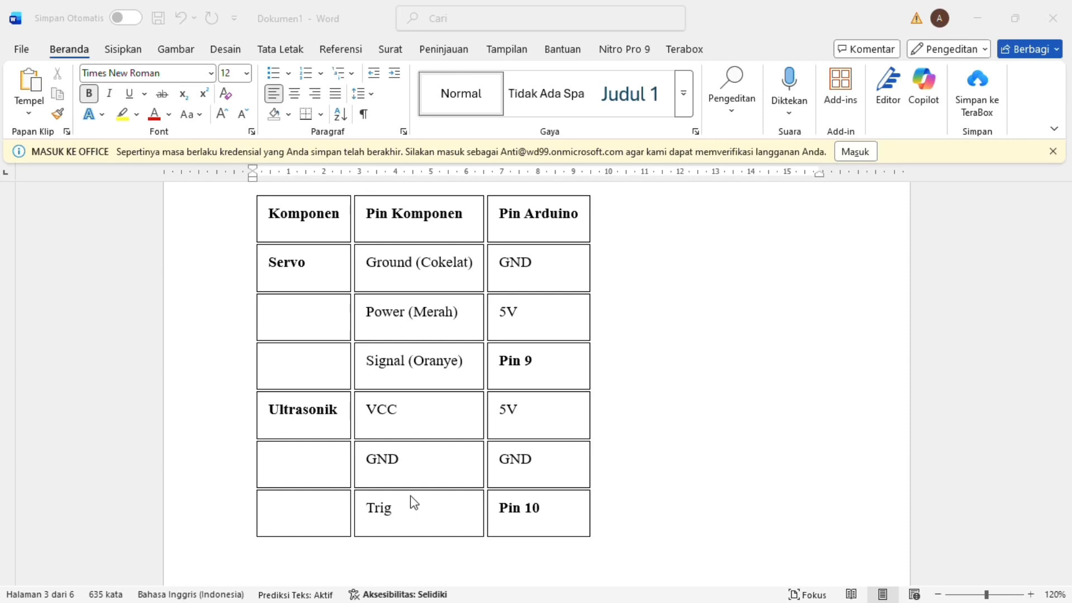
{"action": "scroll", "coordinate": [529, 509], "scroll_direction": "down", "scroll_amount": 8}
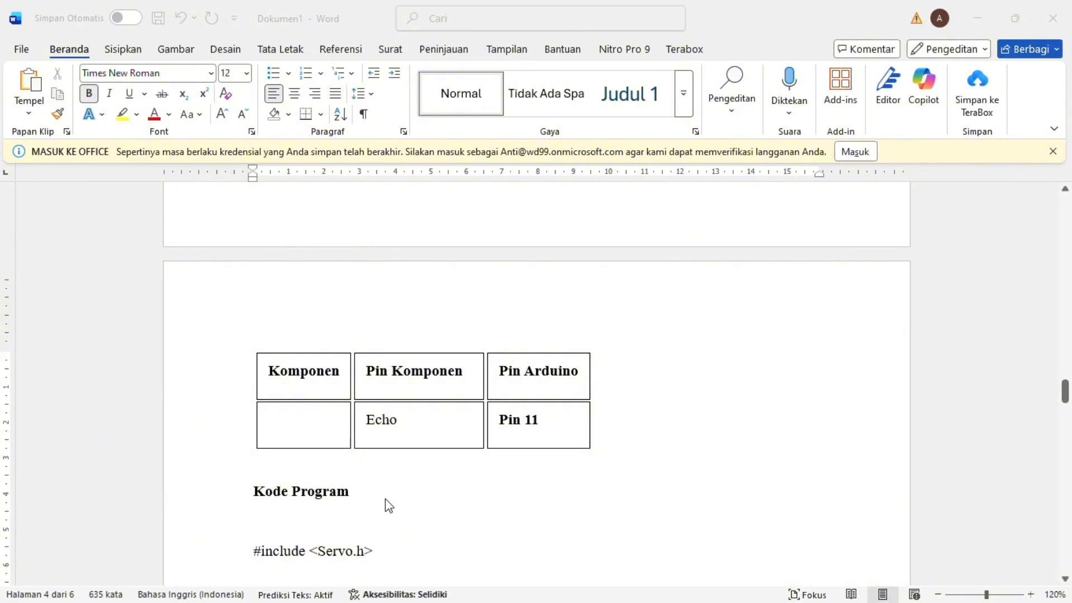
{"action": "scroll", "coordinate": [385, 505], "scroll_direction": "down", "scroll_amount": 3}
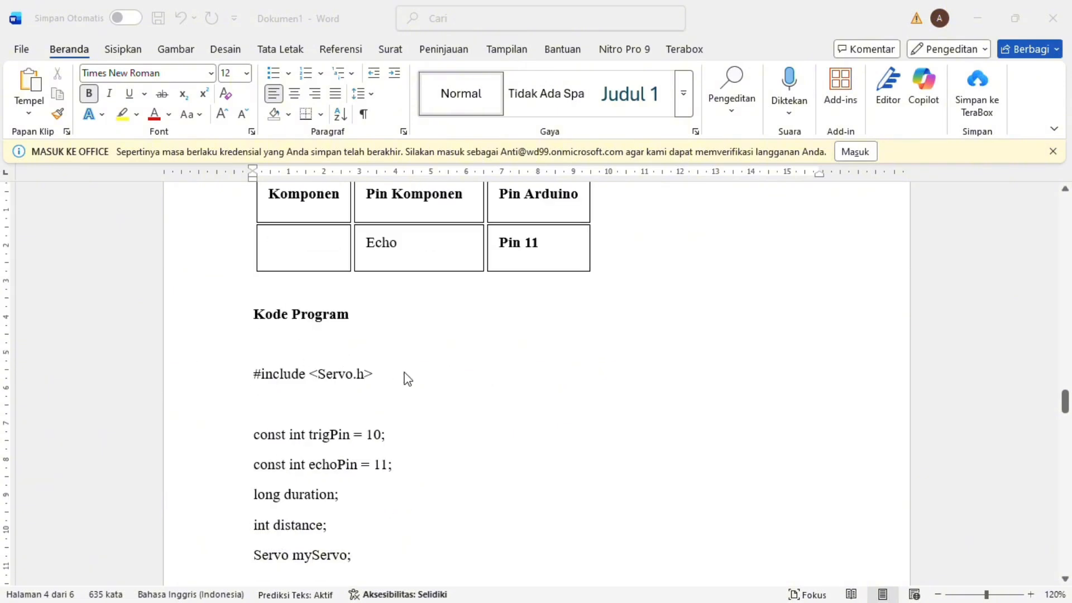
{"action": "scroll", "coordinate": [408, 380], "scroll_direction": "down", "scroll_amount": 1}
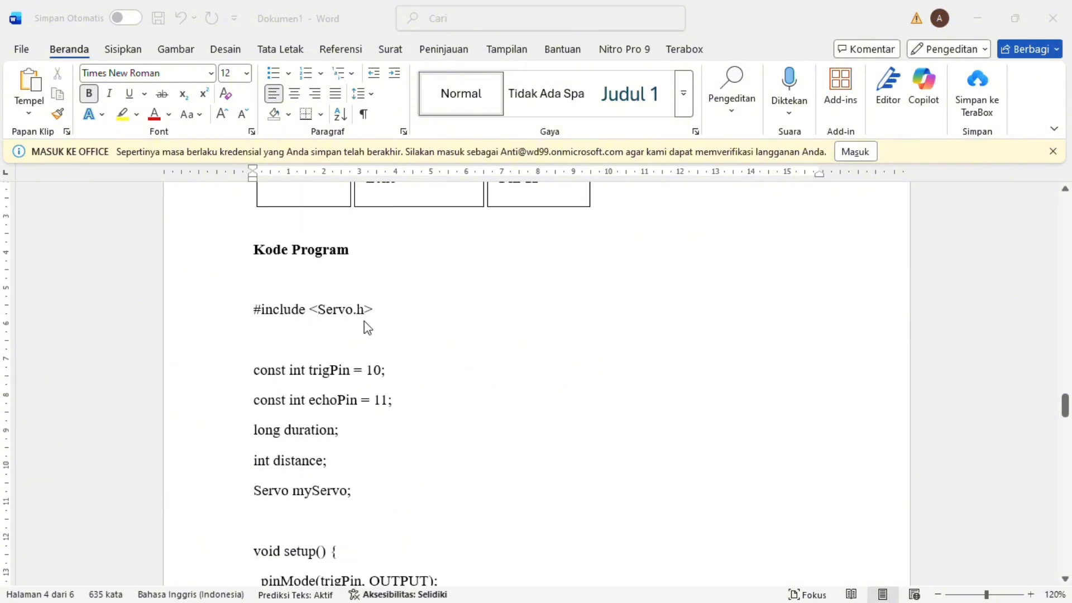
{"action": "scroll", "coordinate": [380, 519], "scroll_direction": "down", "scroll_amount": 5}
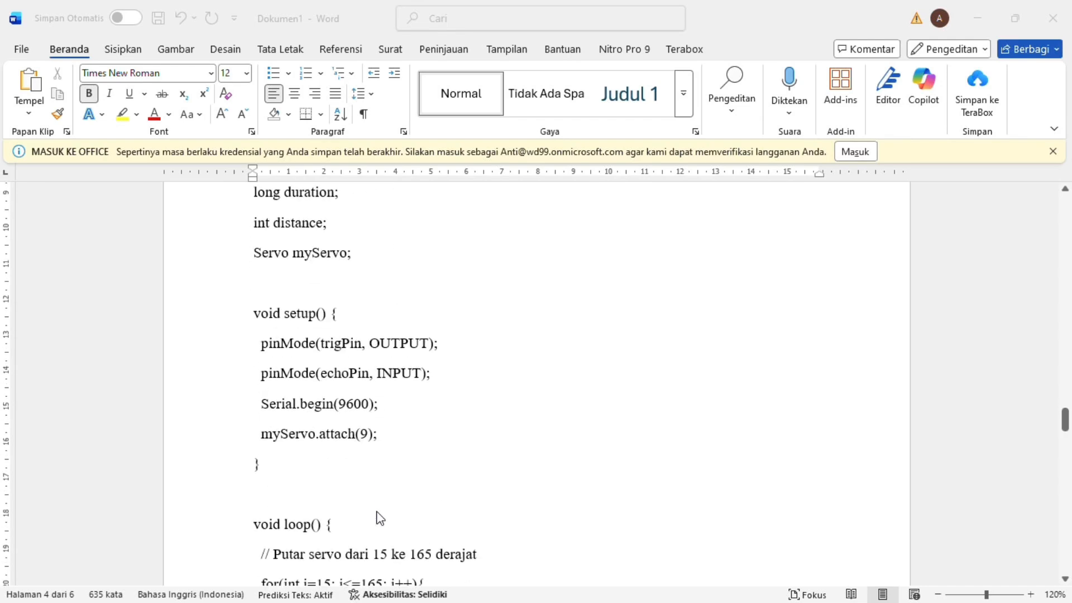
{"action": "scroll", "coordinate": [542, 521], "scroll_direction": "down", "scroll_amount": 3}
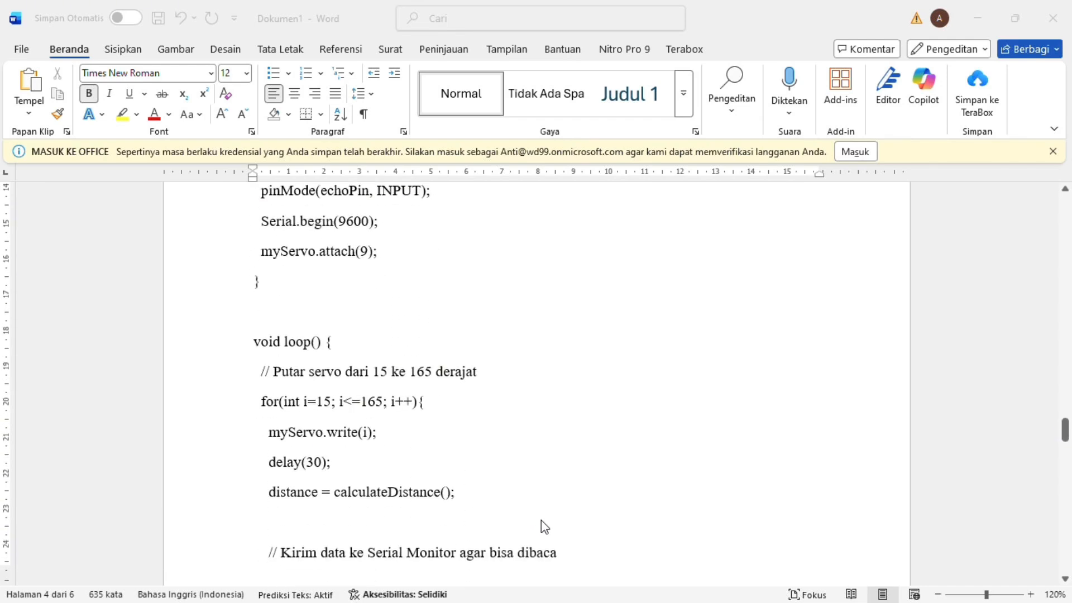
{"action": "scroll", "coordinate": [541, 521], "scroll_direction": "down", "scroll_amount": 2}
{"action": "scroll", "coordinate": [541, 521], "scroll_direction": "down", "scroll_amount": 12}
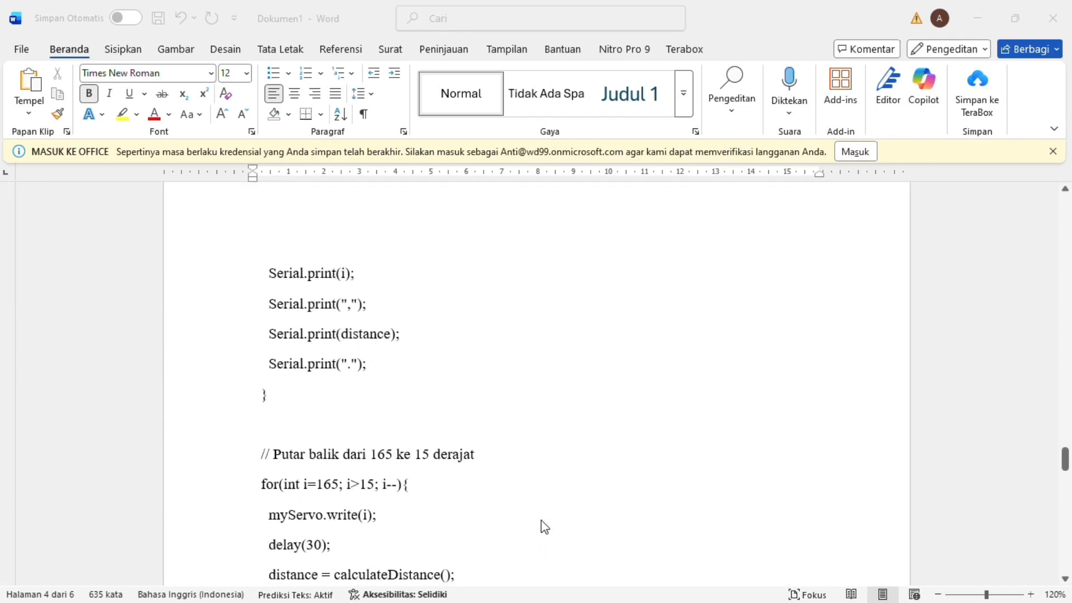
{"action": "scroll", "coordinate": [541, 521], "scroll_direction": "down", "scroll_amount": 11}
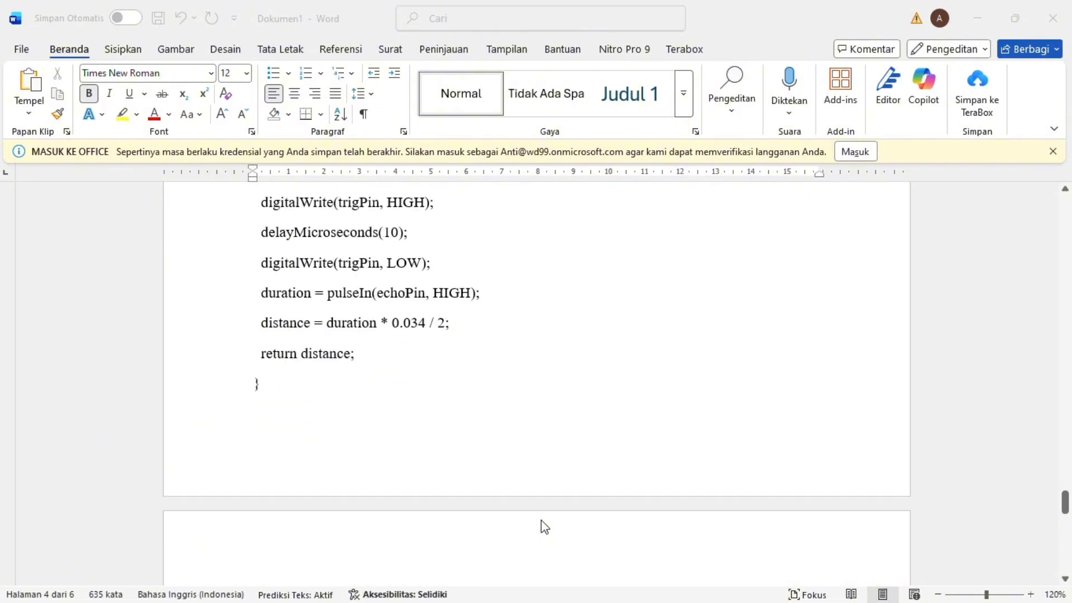
Read the Cara Kerja section on the document's last page, which describes how the mini radar works.
{"action": "scroll", "coordinate": [544, 528], "scroll_direction": "down", "scroll_amount": 1}
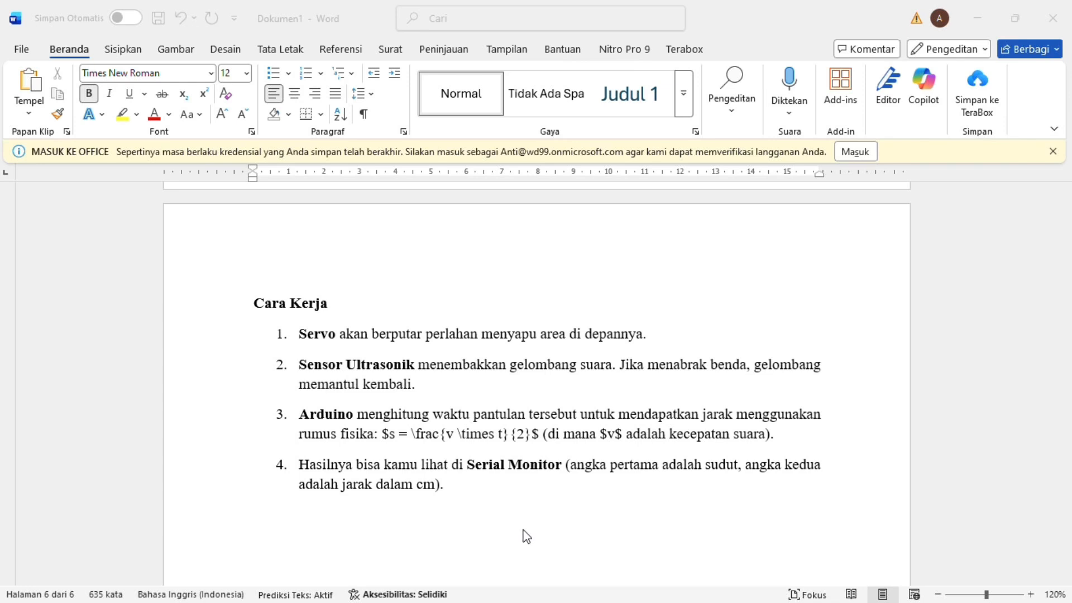
{"action": "scroll", "coordinate": [554, 529], "scroll_direction": "down", "scroll_amount": 5}
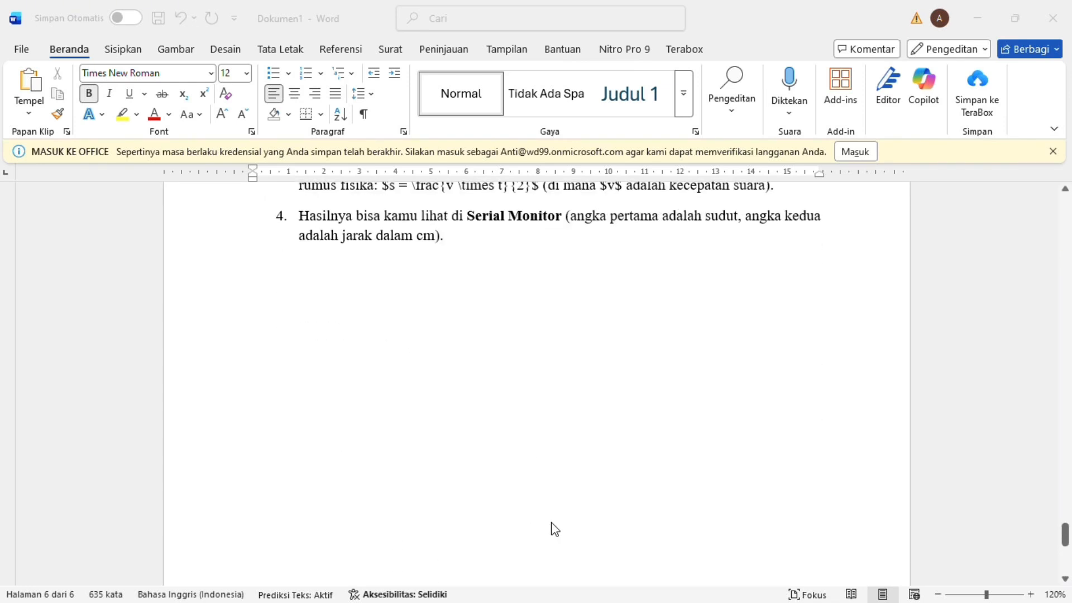
{"action": "scroll", "coordinate": [553, 528], "scroll_direction": "down", "scroll_amount": 3}
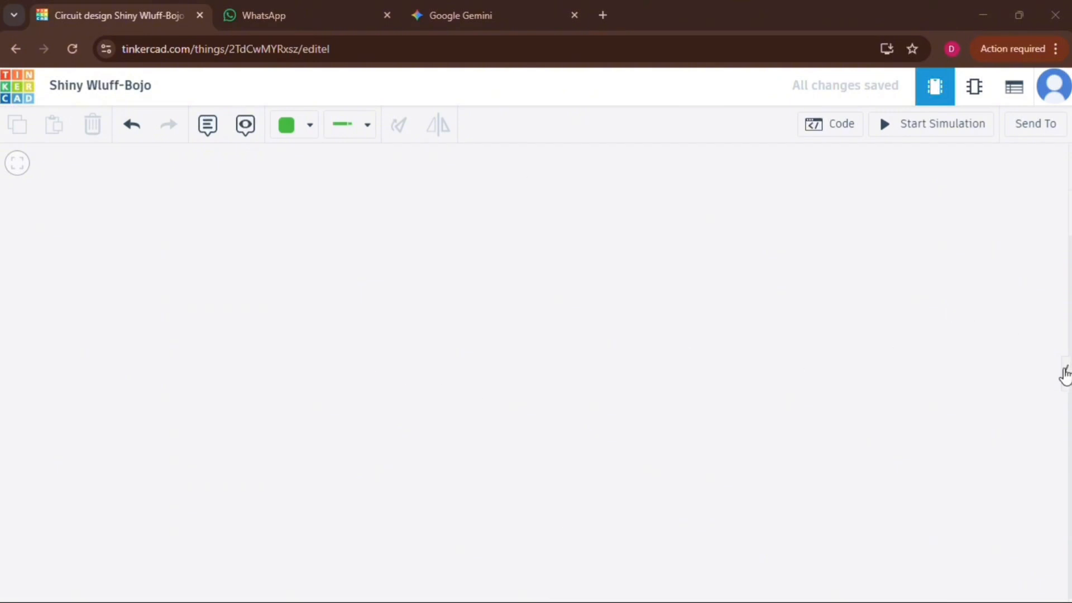
Search the component library for "arduino uno r3" and place an Arduino Uno R3 in the middle of the empty workplane.
{"action": "left_click", "coordinate": [1066, 374]}
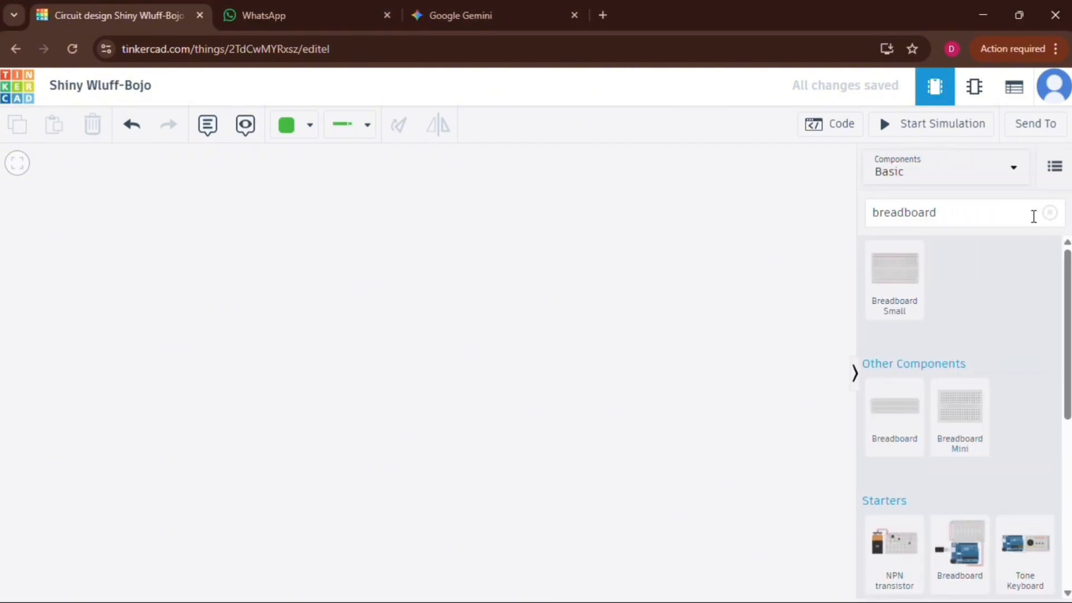
{"action": "left_click", "coordinate": [1051, 213]}
{"action": "left_click", "coordinate": [954, 211]}
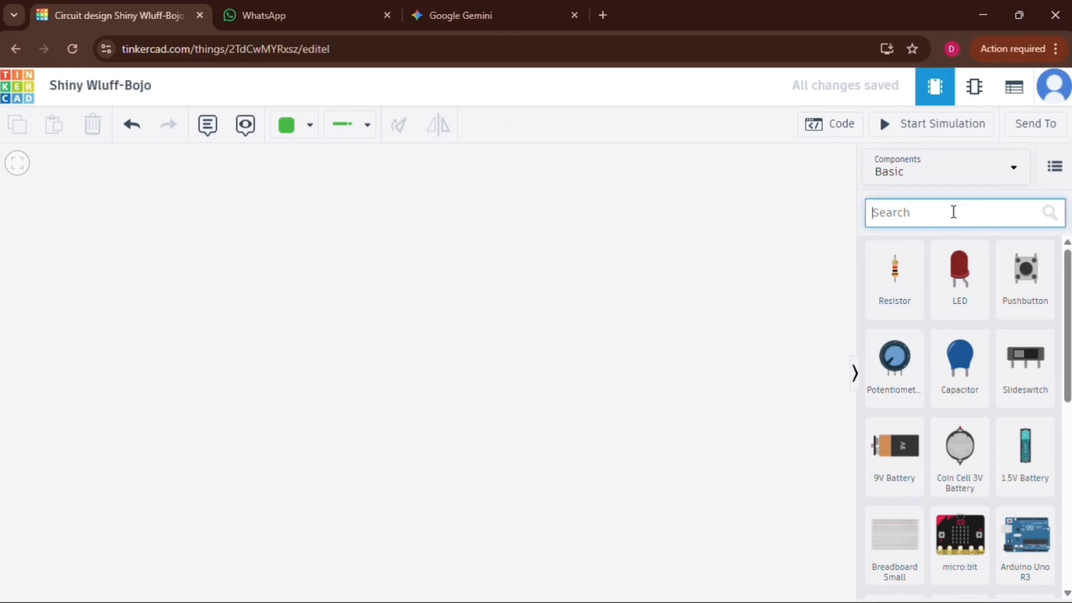
{"action": "type", "text": "arduino"}
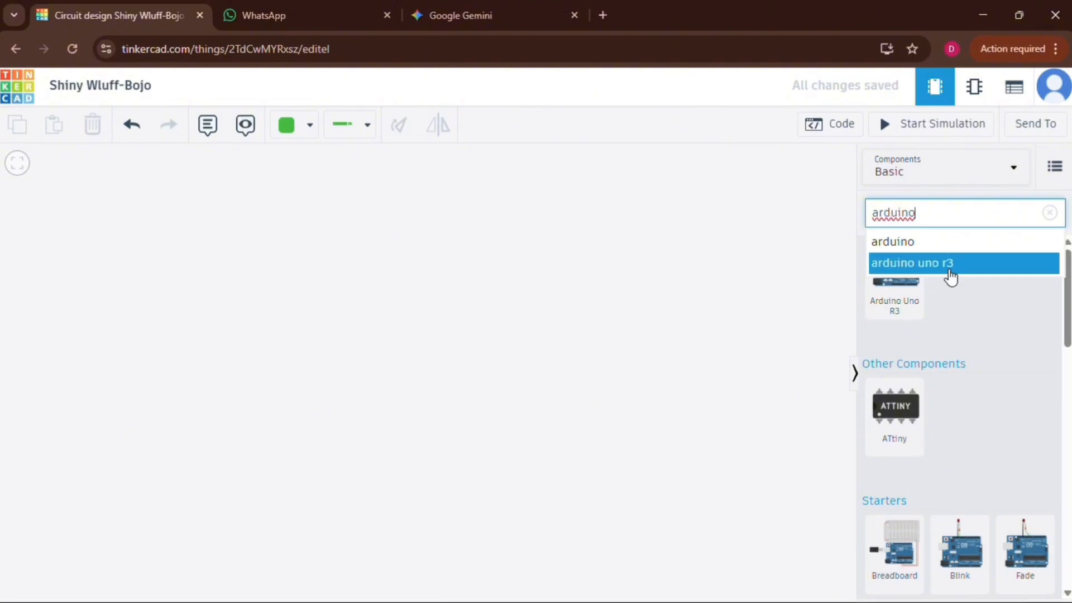
{"action": "left_click", "coordinate": [947, 270]}
{"action": "left_click_drag", "start_coordinate": [898, 293], "coordinate": [467, 378]}
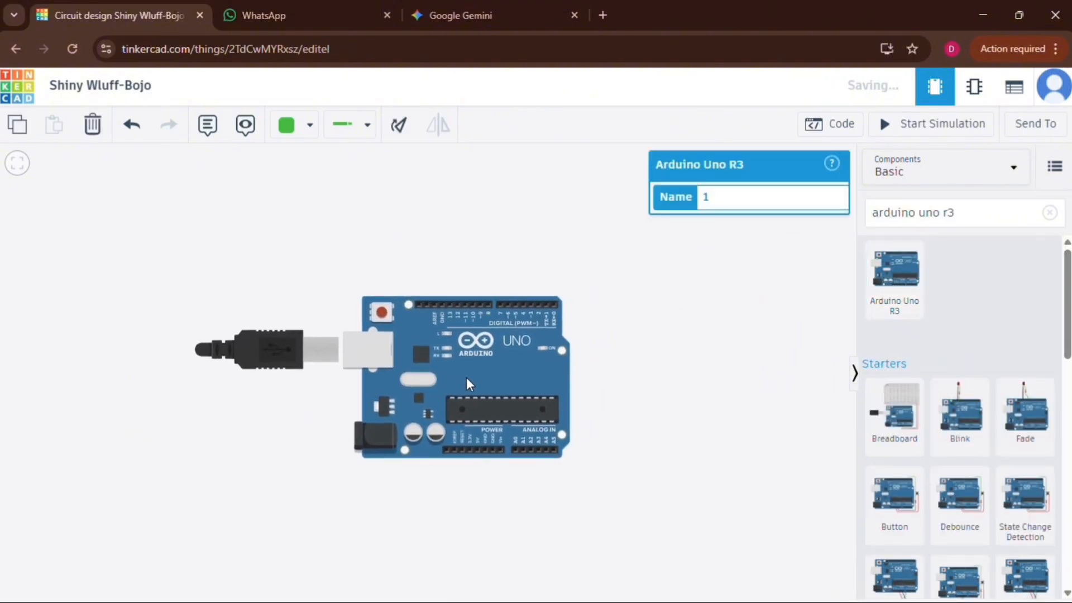
{"action": "left_click", "coordinate": [688, 367]}
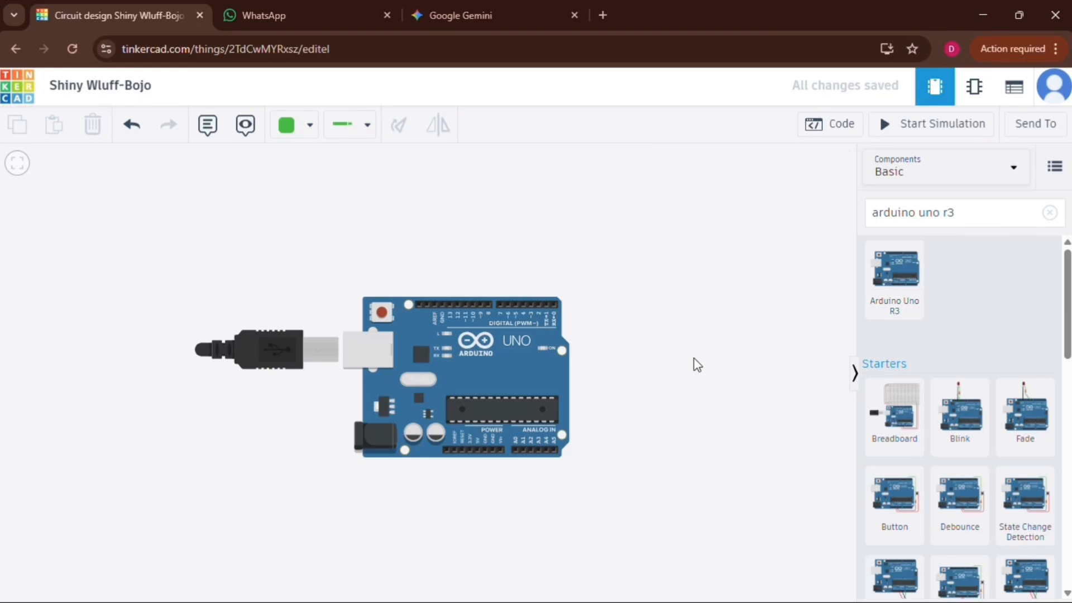
Search the component library for "micro servo" and place a Micro Servo to the upper left of the Arduino Uno.
{"action": "left_click", "coordinate": [1049, 213]}
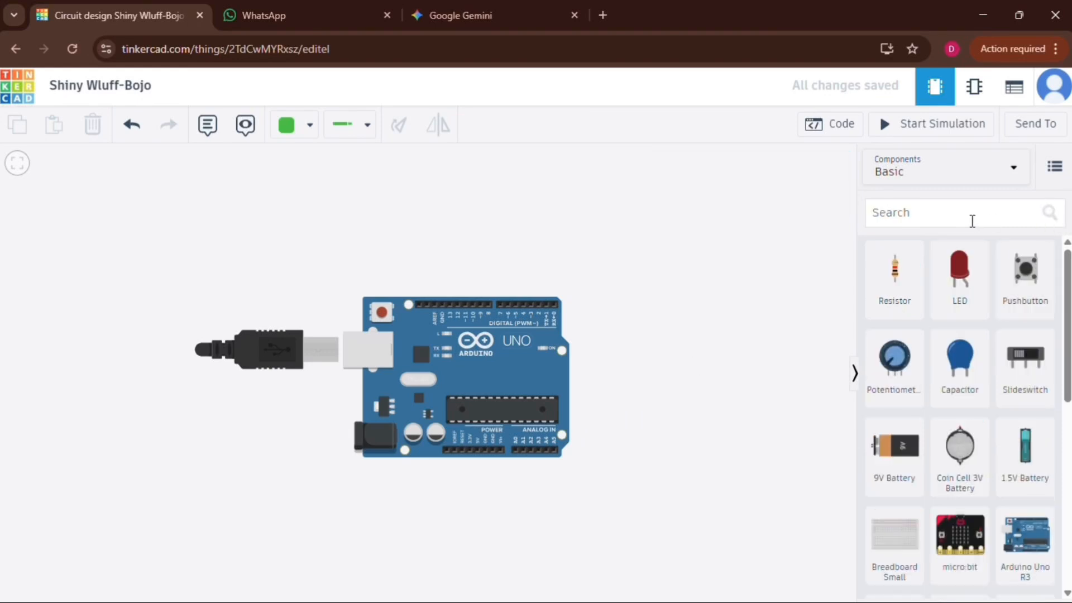
{"action": "left_click", "coordinate": [972, 219]}
{"action": "type", "text": "mikro"}
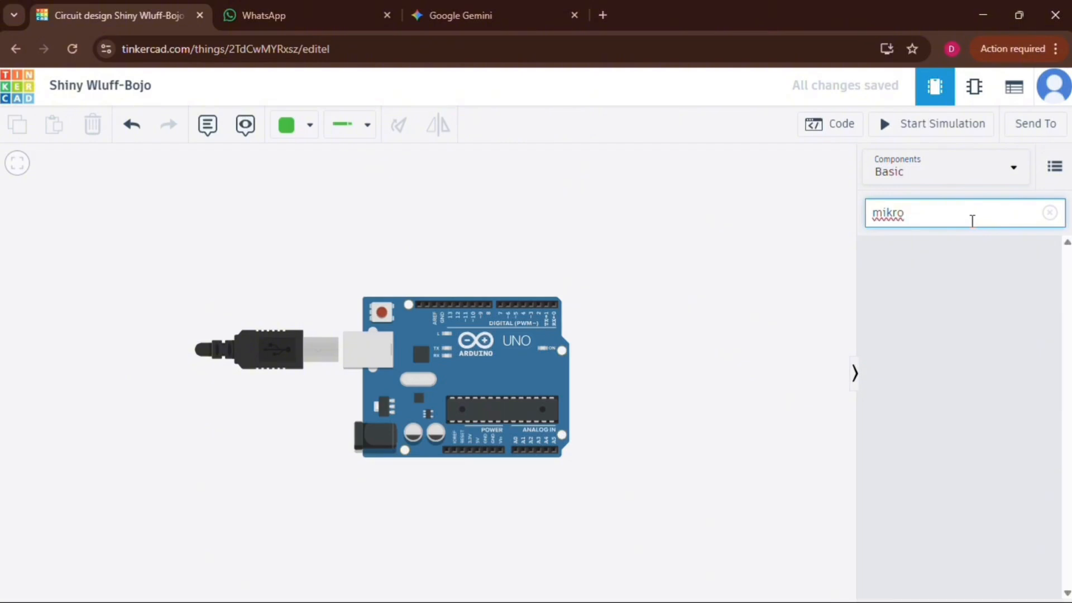
{"action": "key", "text": "BackSpace"}
{"action": "key", "text": "BackSpace"}
{"action": "key", "text": "BackSpace"}
{"action": "type", "text": "c"}
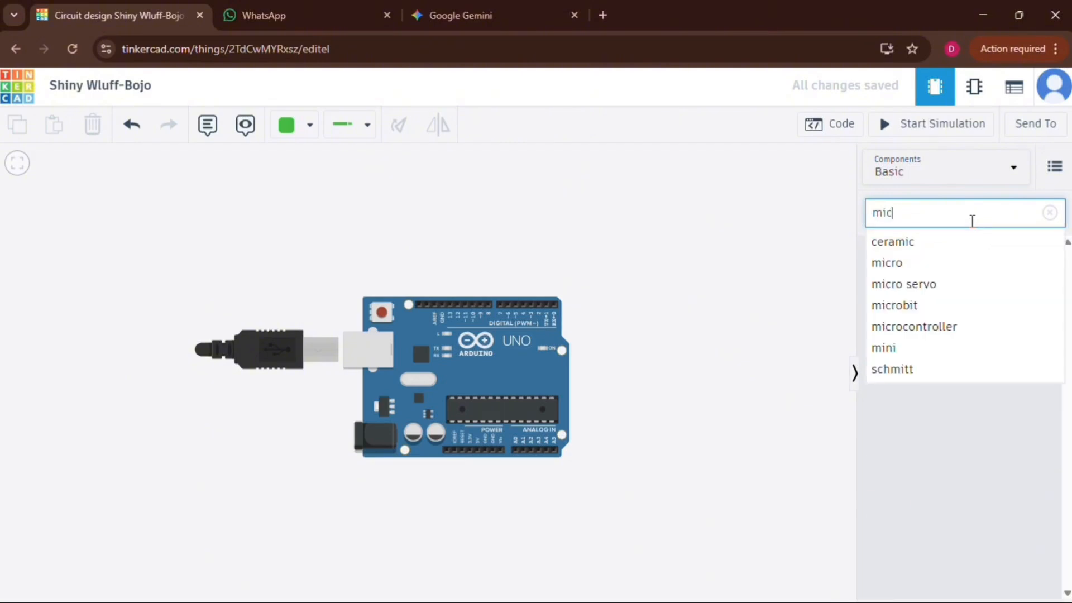
{"action": "type", "text": "r"}
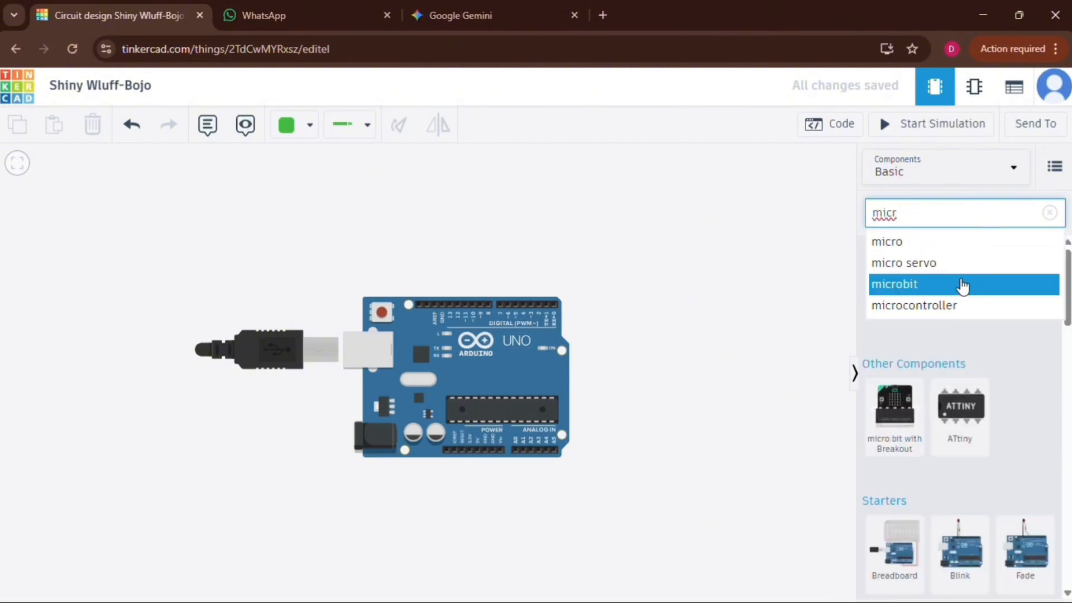
{"action": "left_click", "coordinate": [949, 271]}
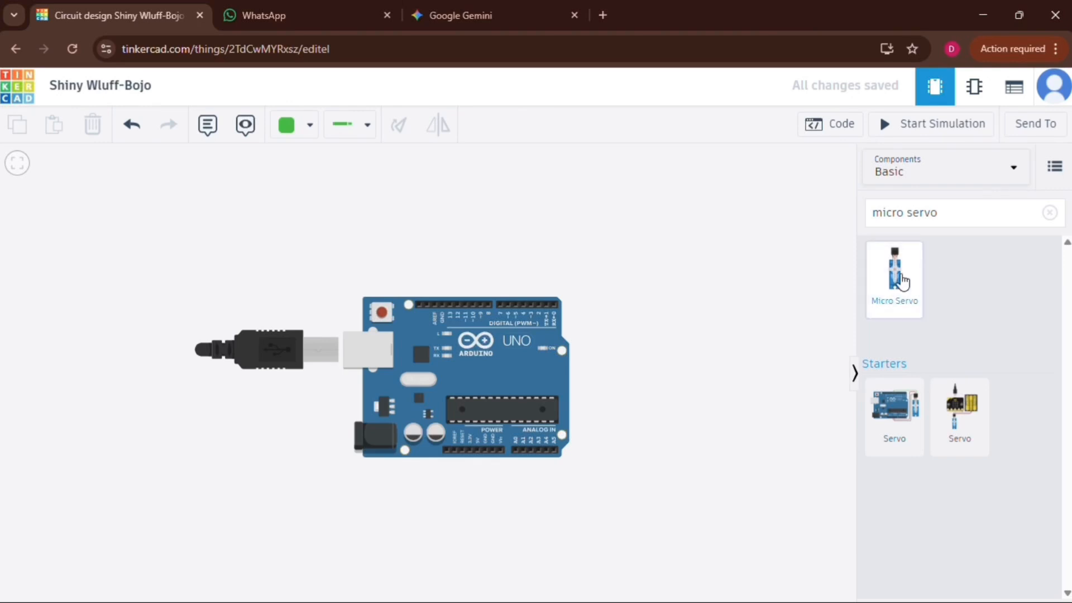
{"action": "left_click_drag", "start_coordinate": [900, 281], "coordinate": [113, 242]}
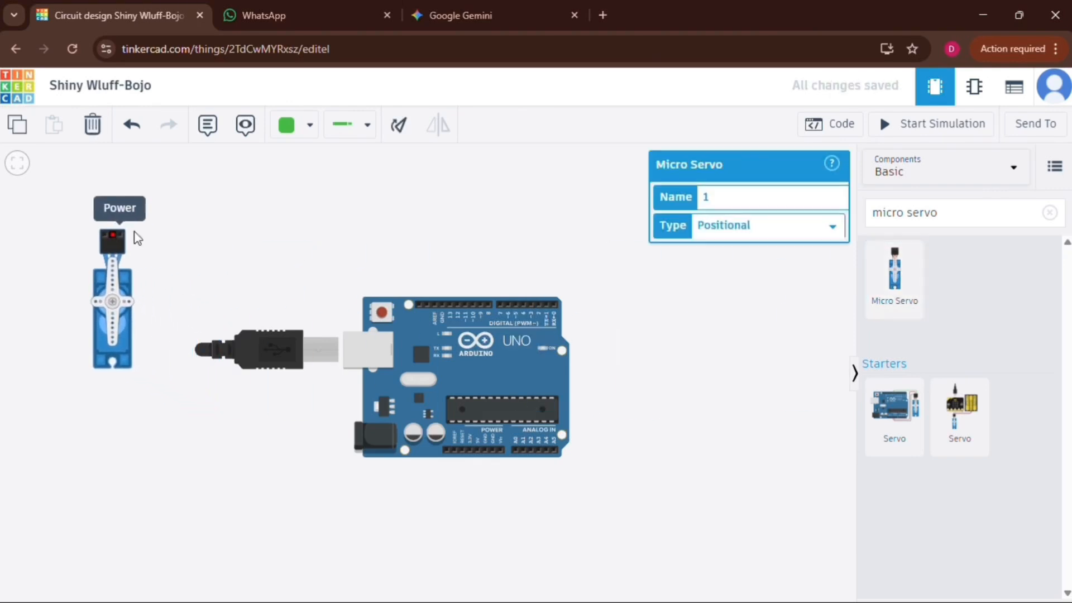
Search the component library for "ultrasonic" and place the HC-SR04 ultrasonic distance sensor to the upper right of the Arduino Uno.
{"action": "left_click", "coordinate": [1049, 212]}
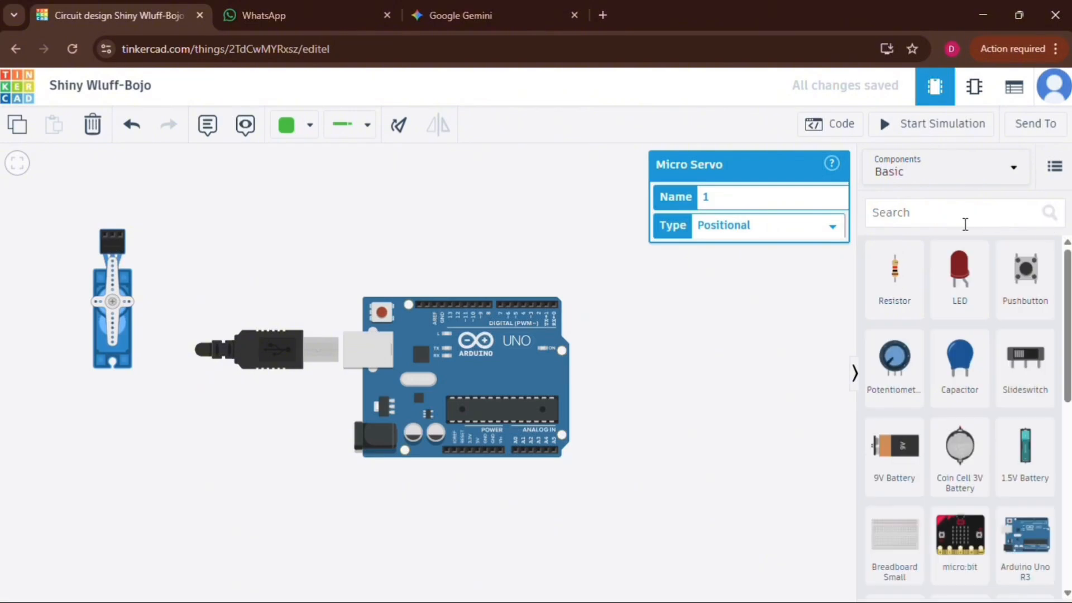
{"action": "type", "text": "ultrasono"}
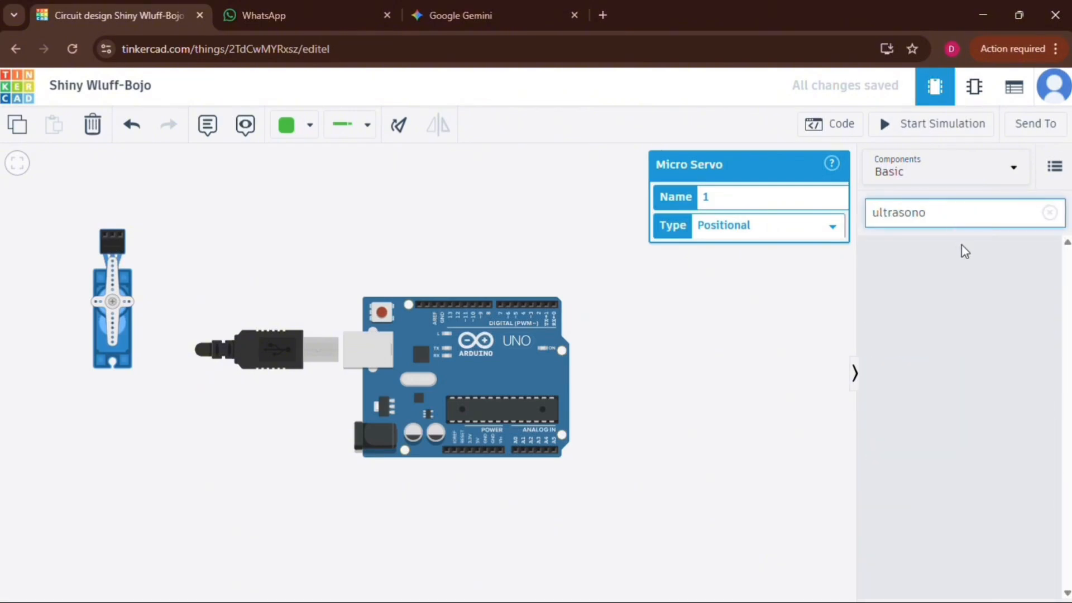
{"action": "key", "text": "BackSpace"}
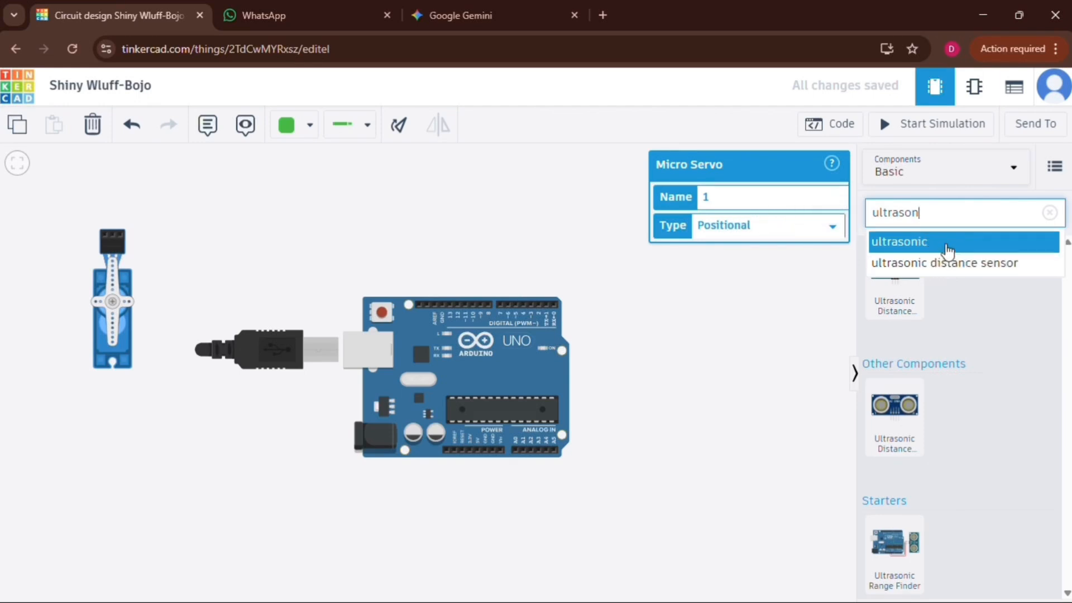
{"action": "left_click", "coordinate": [948, 251]}
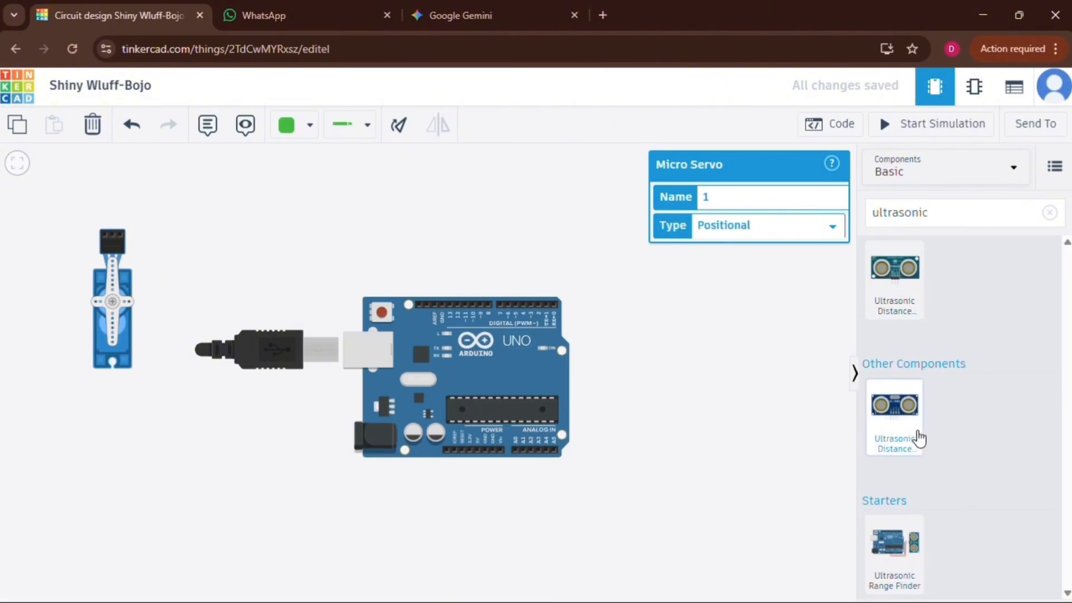
{"action": "left_click_drag", "start_coordinate": [903, 439], "coordinate": [677, 243]}
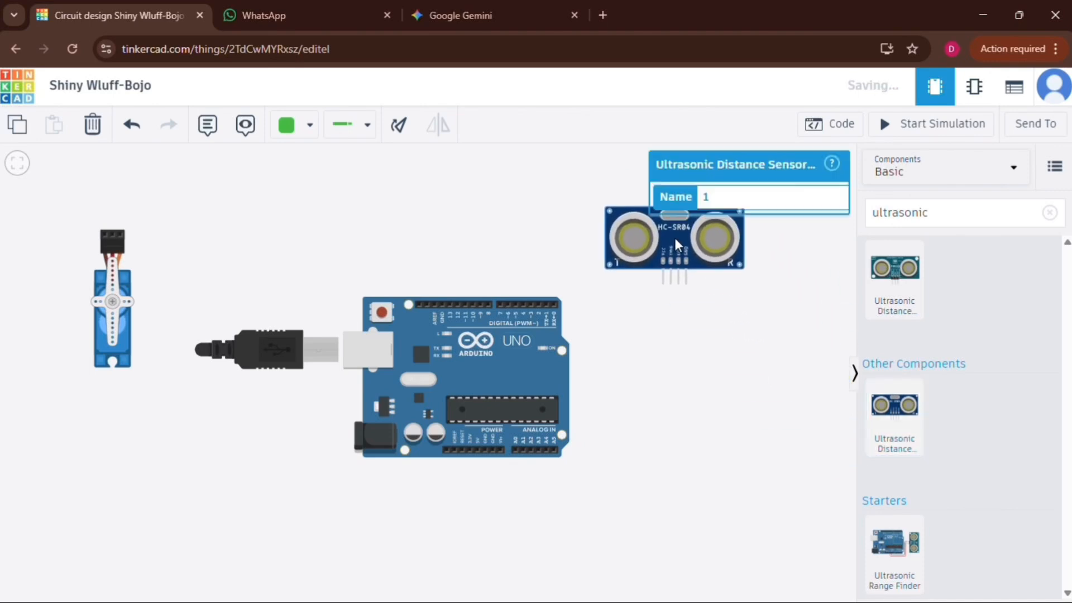
{"action": "left_click", "coordinate": [713, 326]}
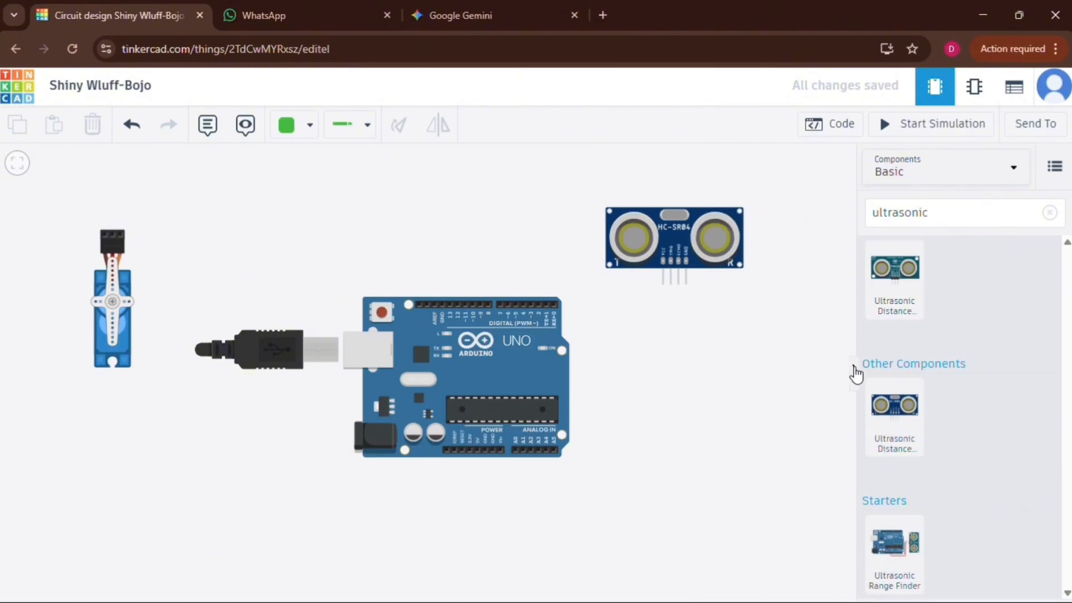
Hide the component library, then space out the Arduino Uno slightly down and right and the ultrasonic sensor farther right.
{"action": "left_click", "coordinate": [855, 373]}
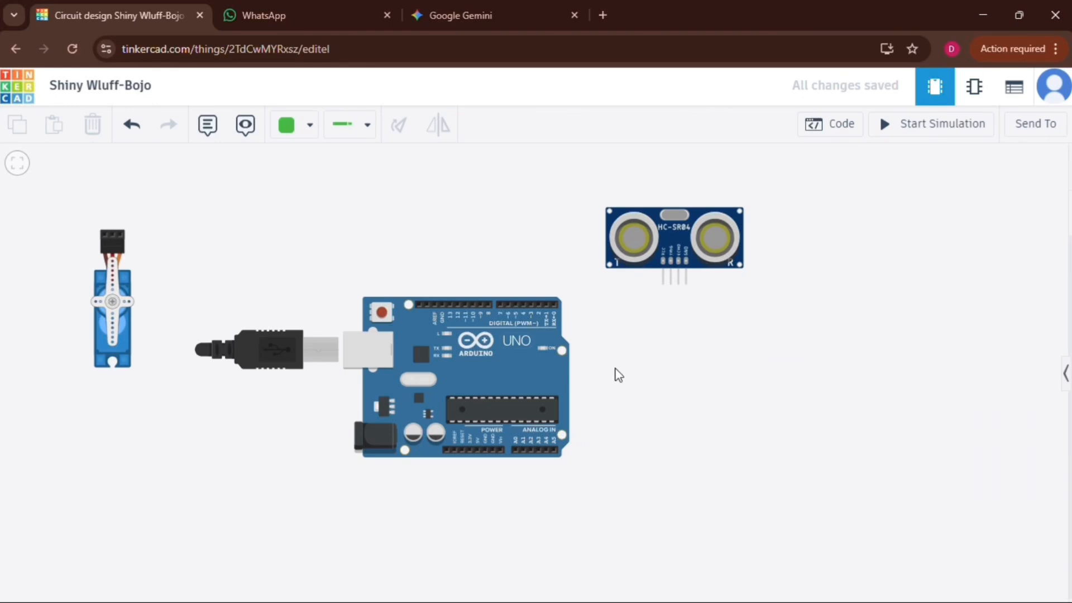
{"action": "left_click", "coordinate": [524, 367]}
{"action": "left_click_drag", "start_coordinate": [524, 368], "coordinate": [579, 391]}
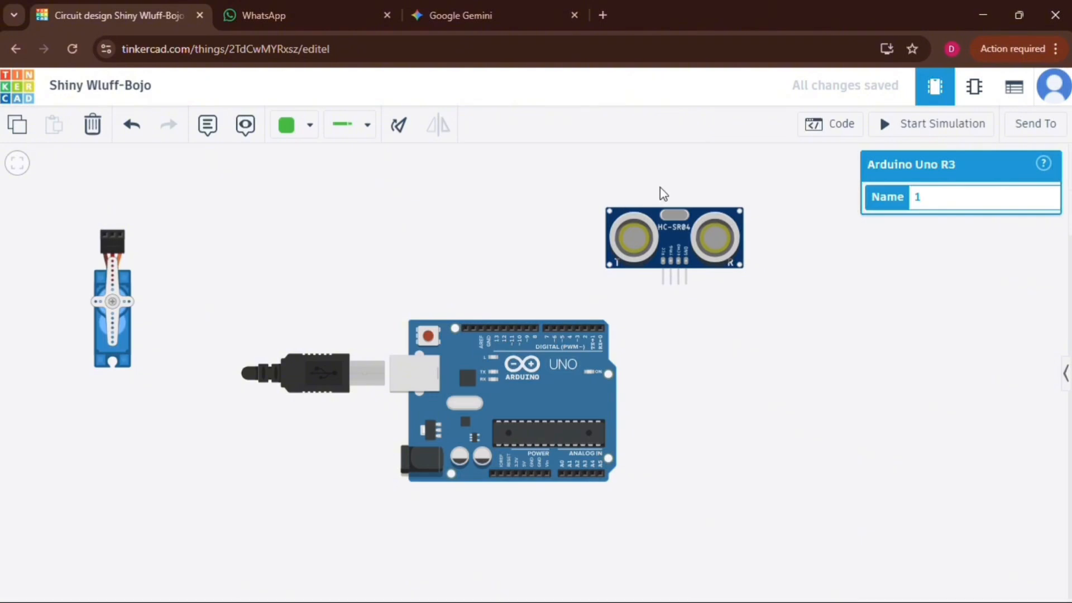
{"action": "left_click_drag", "start_coordinate": [647, 215], "coordinate": [719, 203]}
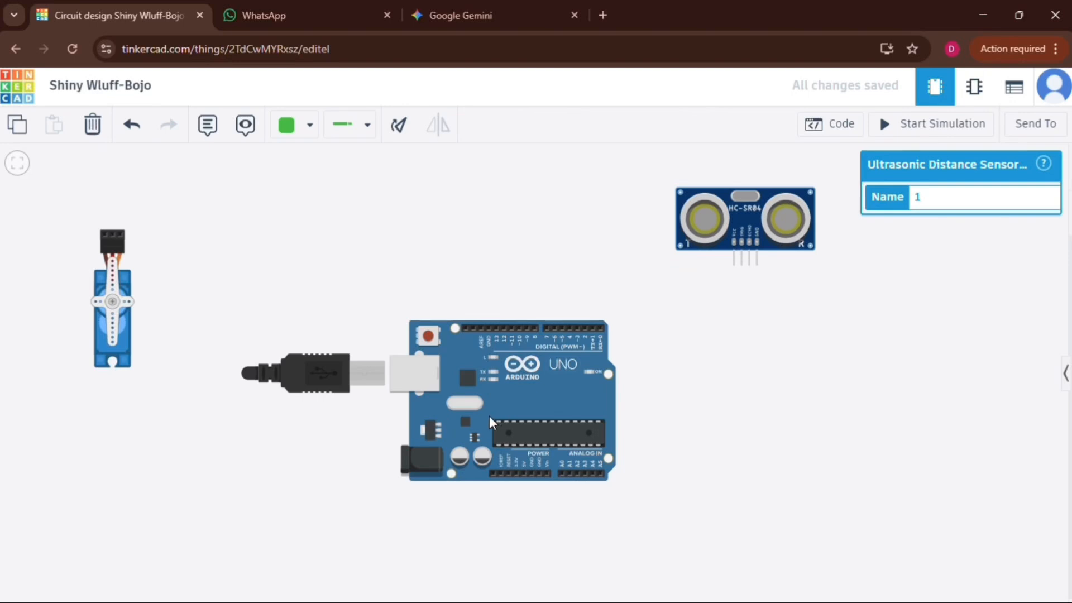
Rotate the micro servo 180 degrees so its connector faces down, and position it to the upper left of the Arduino Uno.
{"action": "left_click_drag", "start_coordinate": [96, 302], "coordinate": [171, 246]}
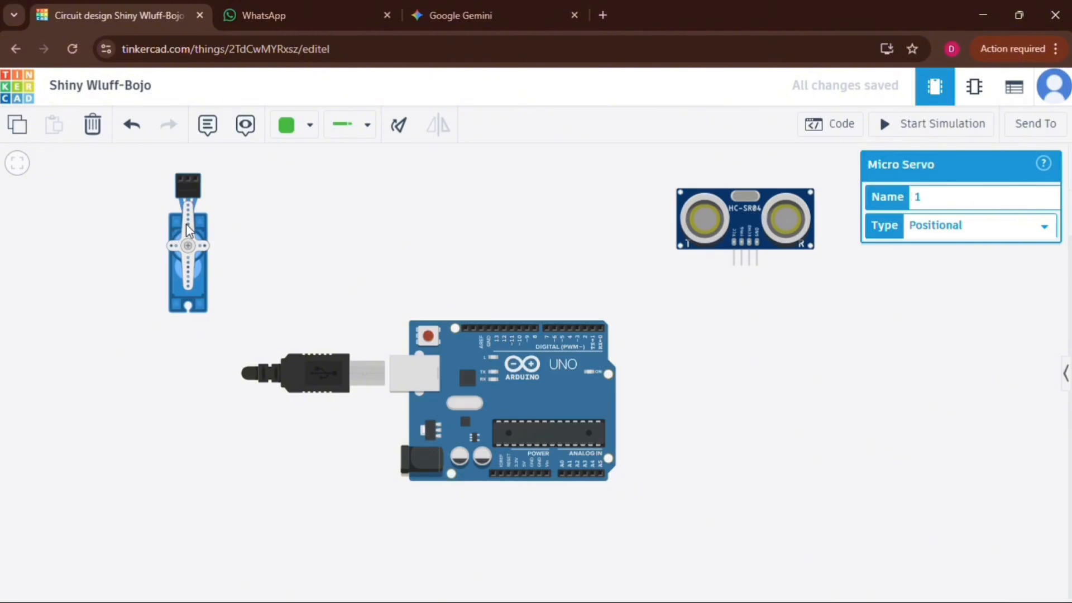
{"action": "left_click", "coordinate": [400, 128]}
{"action": "left_click", "coordinate": [401, 129]}
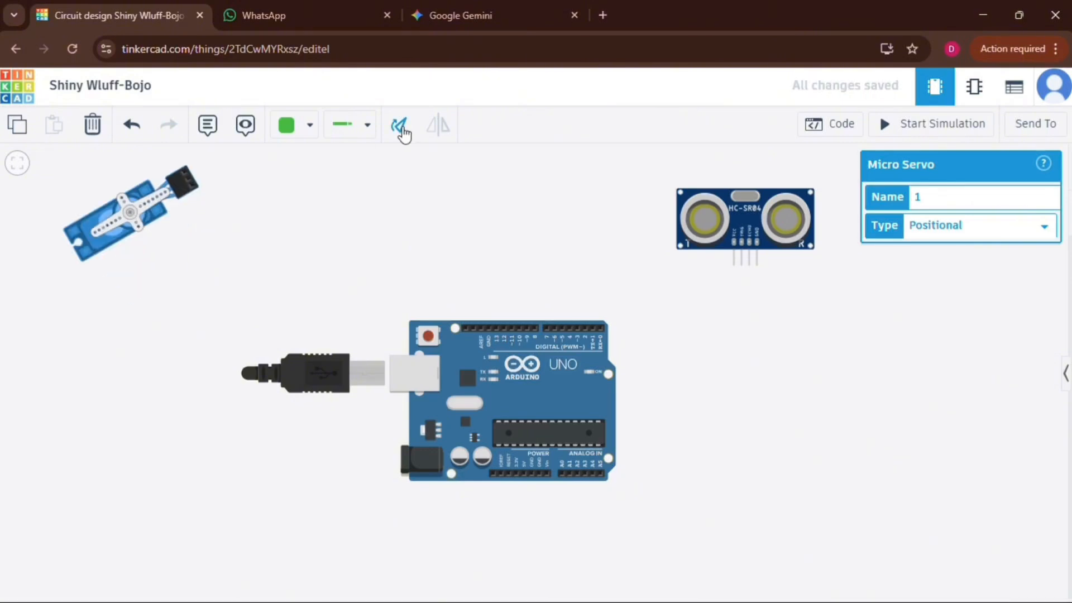
{"action": "left_click", "coordinate": [401, 129]}
{"action": "left_click", "coordinate": [401, 129]}
{"action": "left_click", "coordinate": [401, 129]}
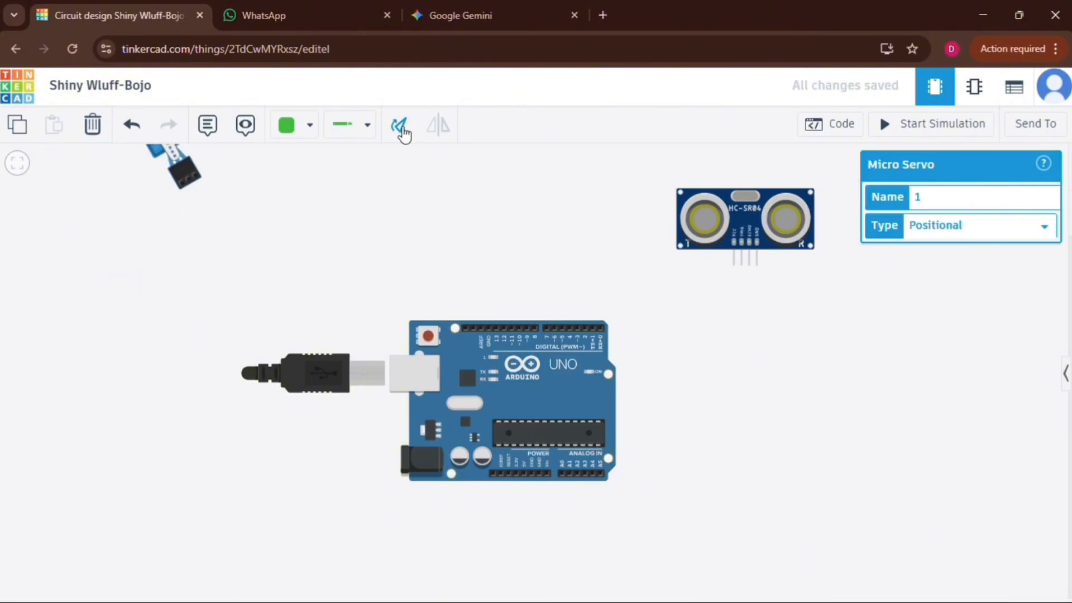
{"action": "left_click", "coordinate": [401, 129]}
{"action": "left_click_drag", "start_coordinate": [181, 170], "coordinate": [200, 271]}
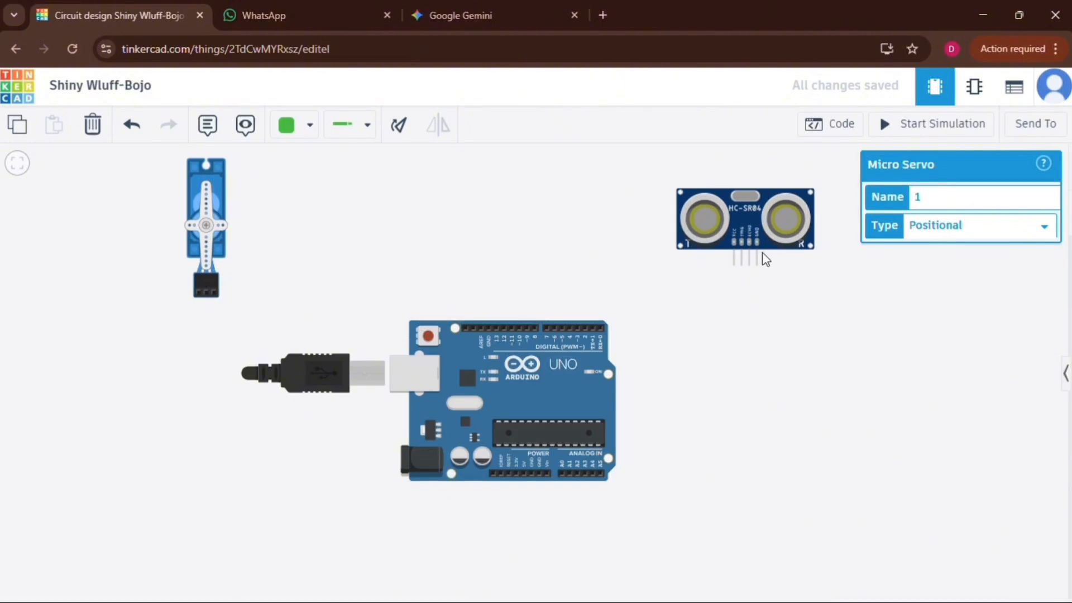
Try the ultrasonic sensor lower down and in rotated orientations, then return it upright to the upper right of the Arduino Uno.
{"action": "left_click_drag", "start_coordinate": [732, 226], "coordinate": [733, 299]}
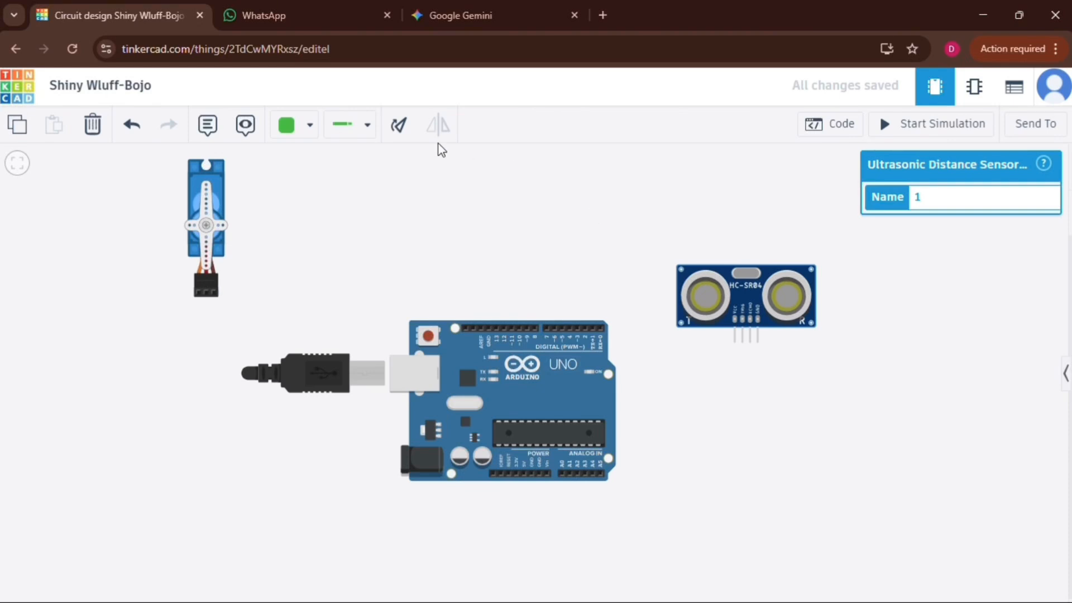
{"action": "left_click", "coordinate": [407, 139]}
{"action": "left_click", "coordinate": [407, 138]}
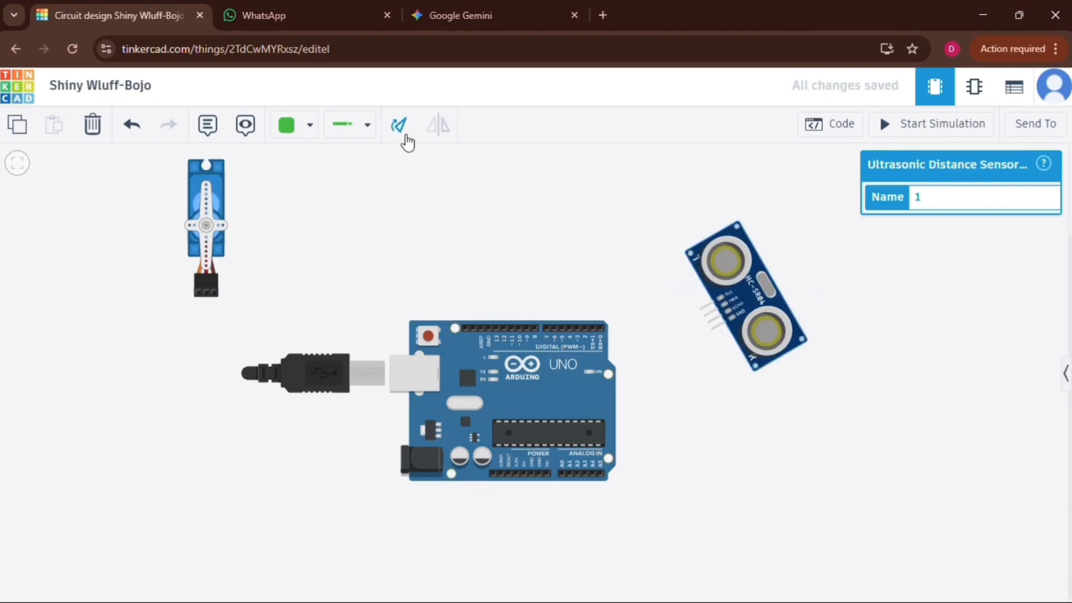
{"action": "left_click", "coordinate": [407, 138]}
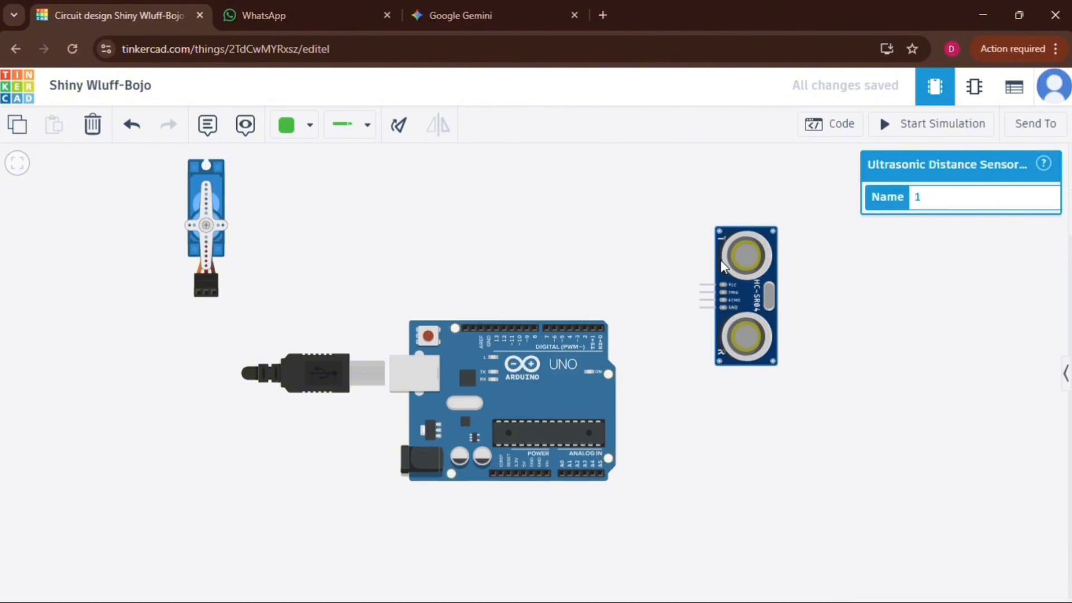
{"action": "left_click", "coordinate": [389, 140]}
{"action": "left_click", "coordinate": [389, 140]}
{"action": "left_click", "coordinate": [390, 139]}
{"action": "left_click", "coordinate": [389, 140]}
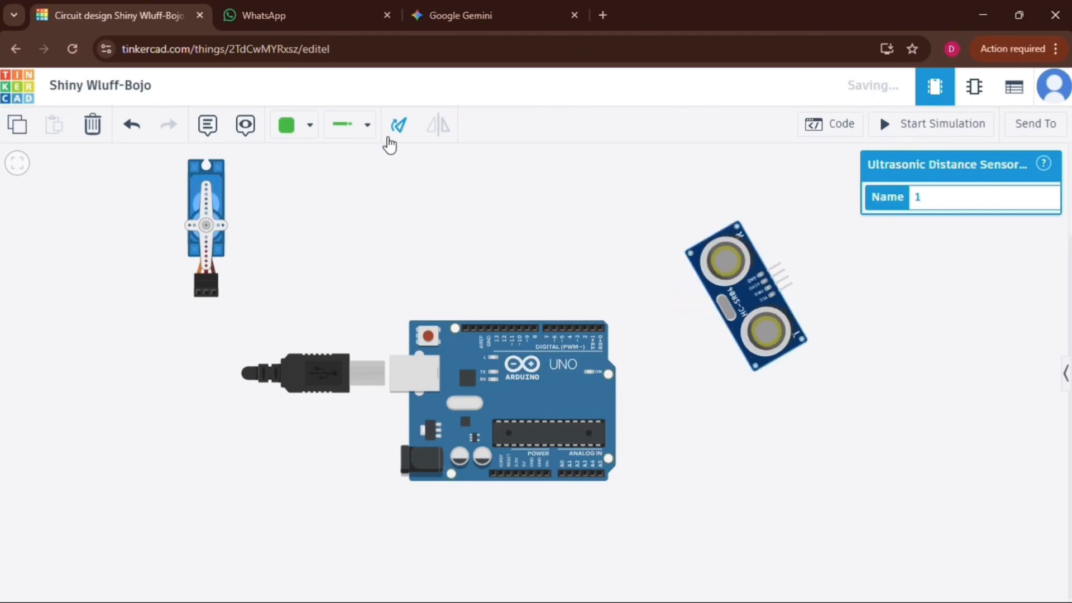
{"action": "left_click", "coordinate": [390, 139]}
{"action": "left_click", "coordinate": [390, 140]}
{"action": "left_click", "coordinate": [389, 139]}
{"action": "left_click", "coordinate": [389, 140]}
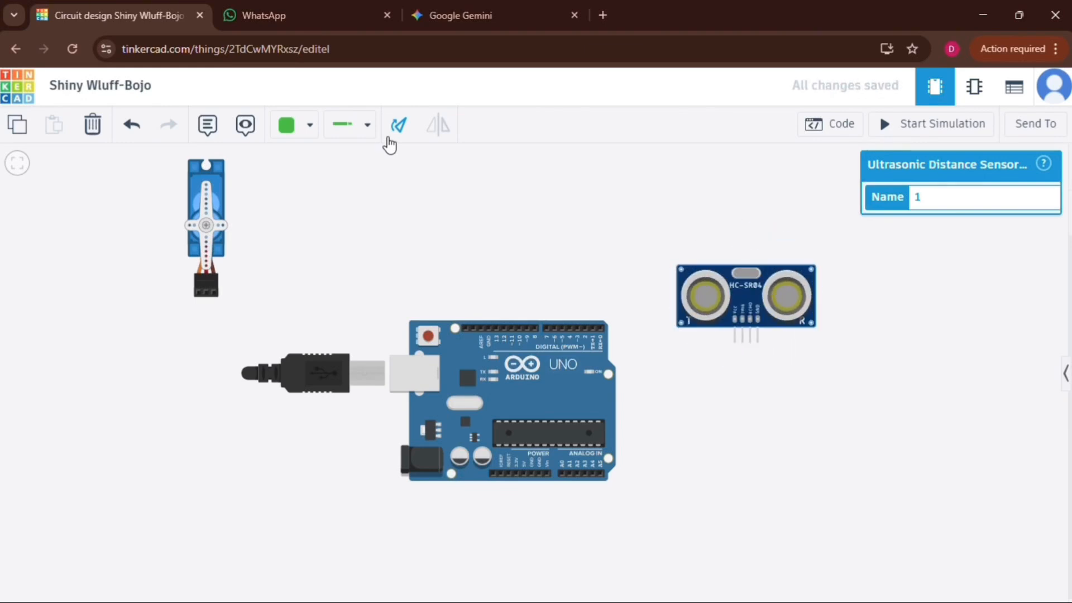
{"action": "left_click", "coordinate": [730, 428]}
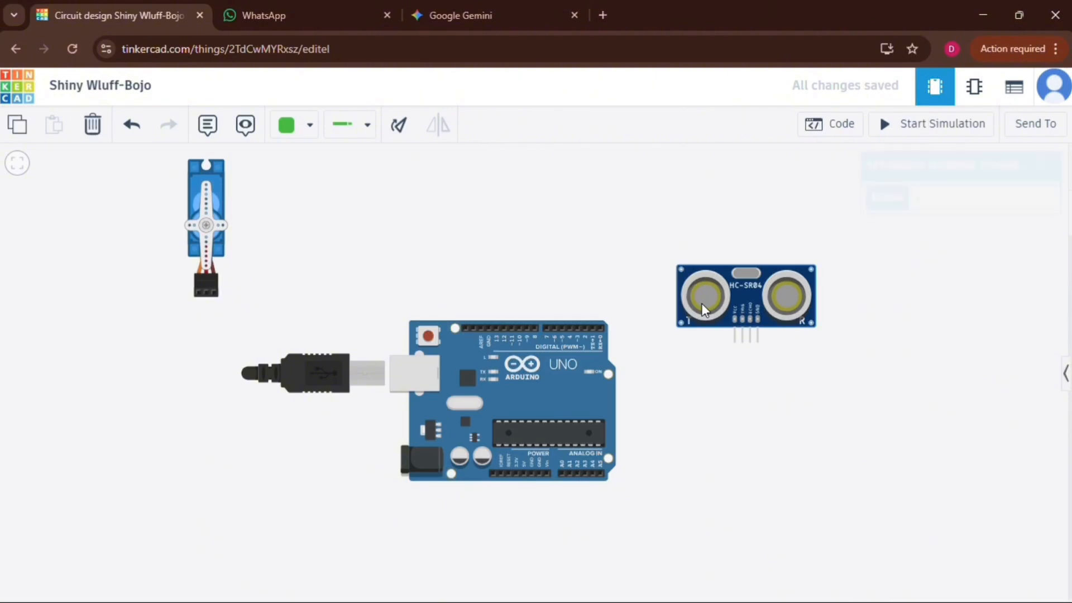
{"action": "left_click_drag", "start_coordinate": [701, 304], "coordinate": [708, 235]}
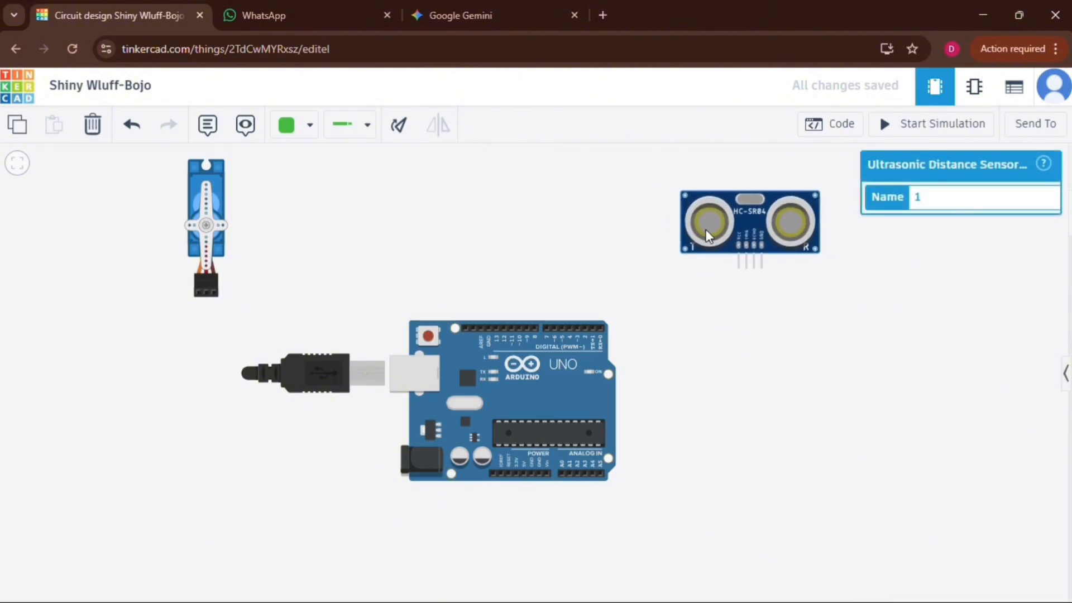
{"action": "left_click", "coordinate": [718, 350]}
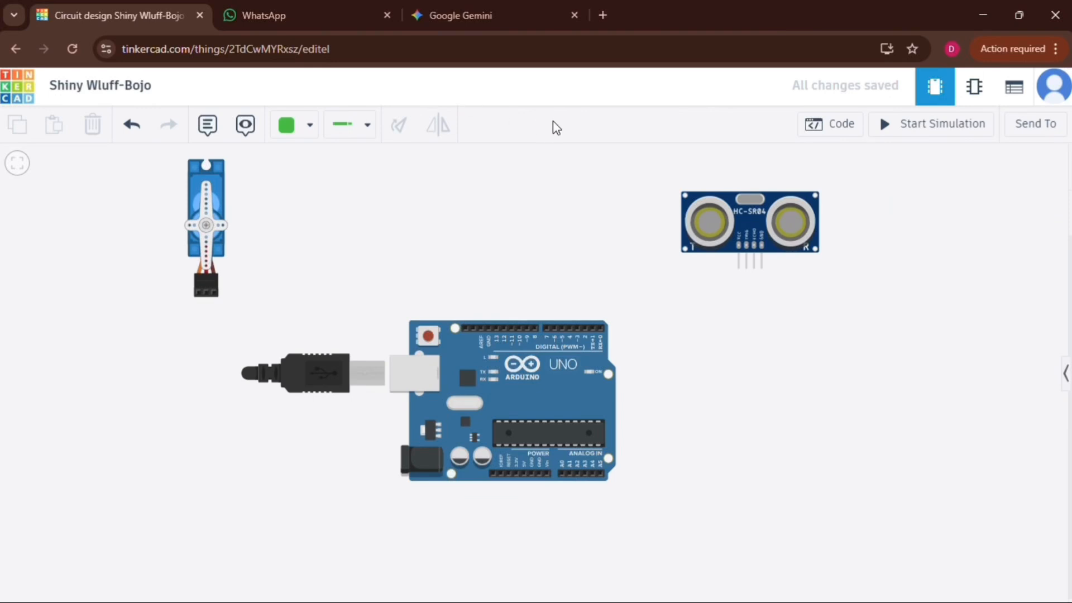
Open the Arduino Uno's code editor and set its edit mode to Blocks + Text.
{"action": "left_click", "coordinate": [848, 130]}
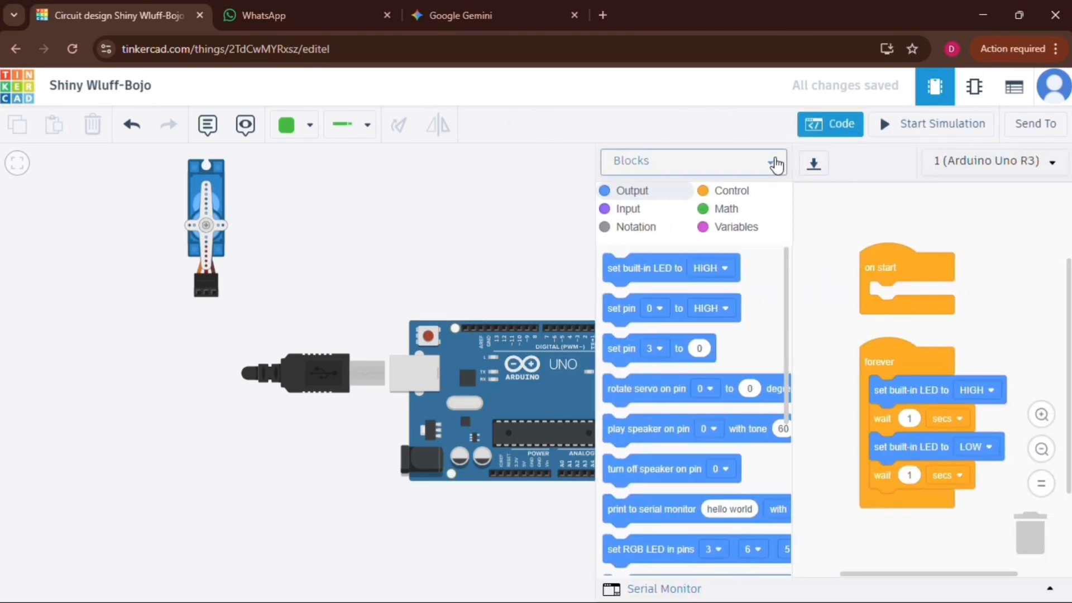
{"action": "left_click", "coordinate": [775, 163]}
{"action": "left_click", "coordinate": [723, 206]}
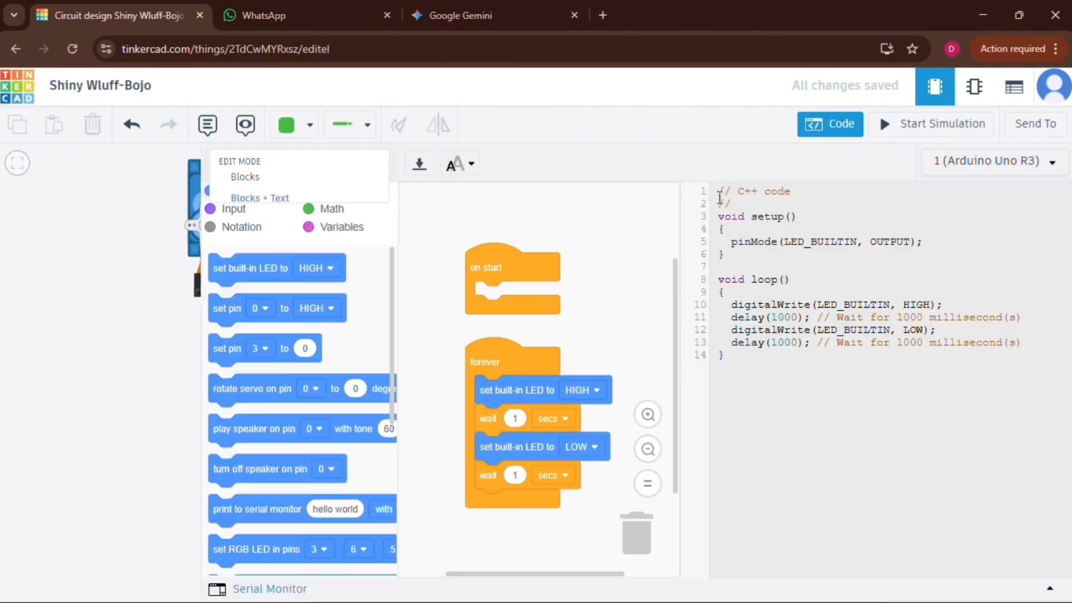
Highlight the entire default C++ sketch in the code editor to examine it, then clear the selection.
{"action": "left_click", "coordinate": [766, 230]}
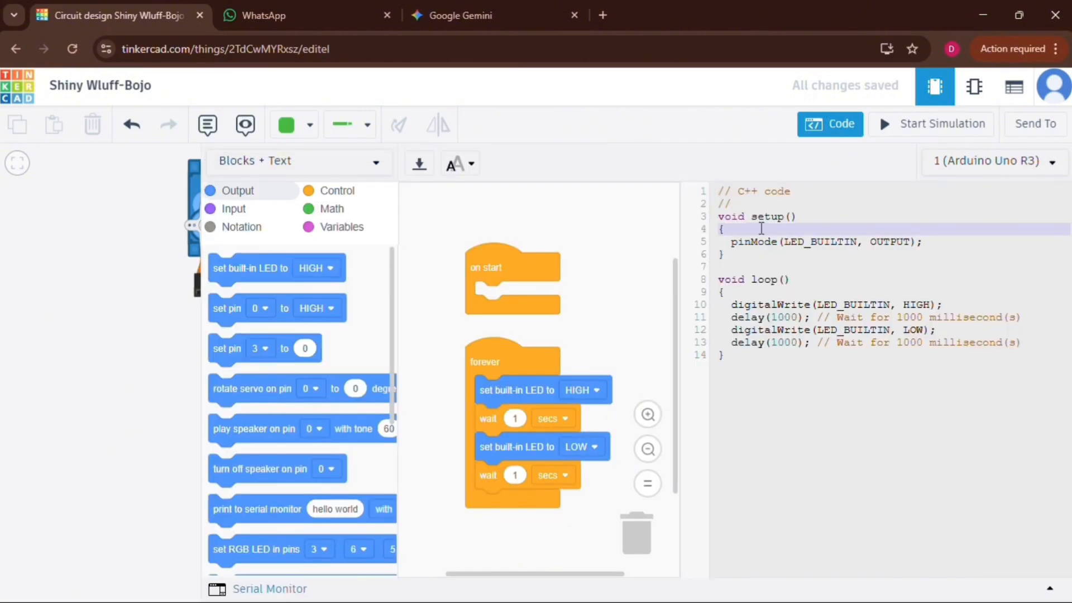
{"action": "left_click", "coordinate": [719, 192]}
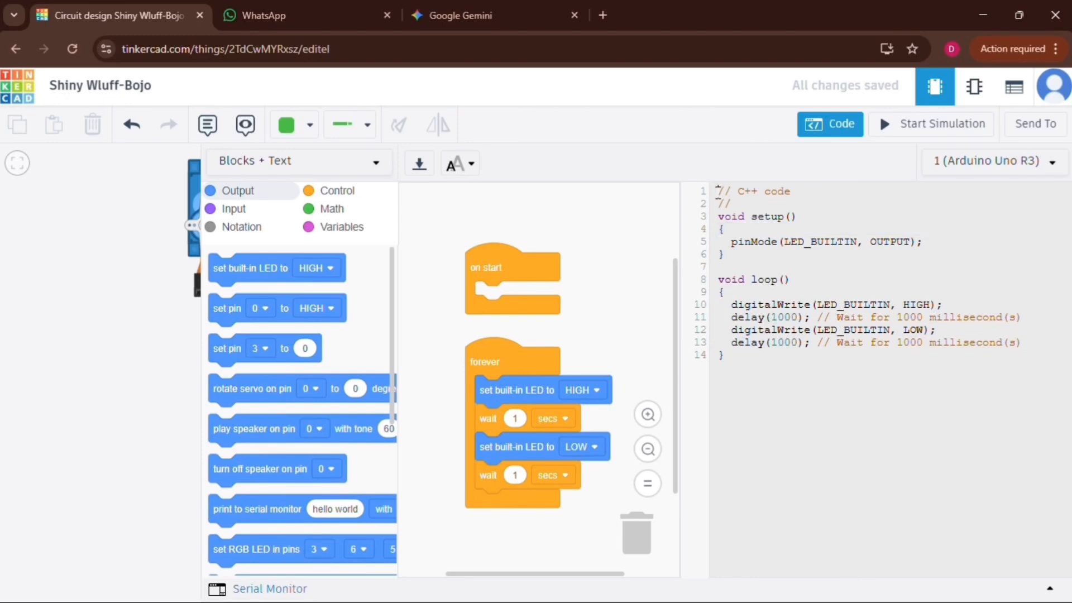
{"action": "key", "text": "ctrl+a"}
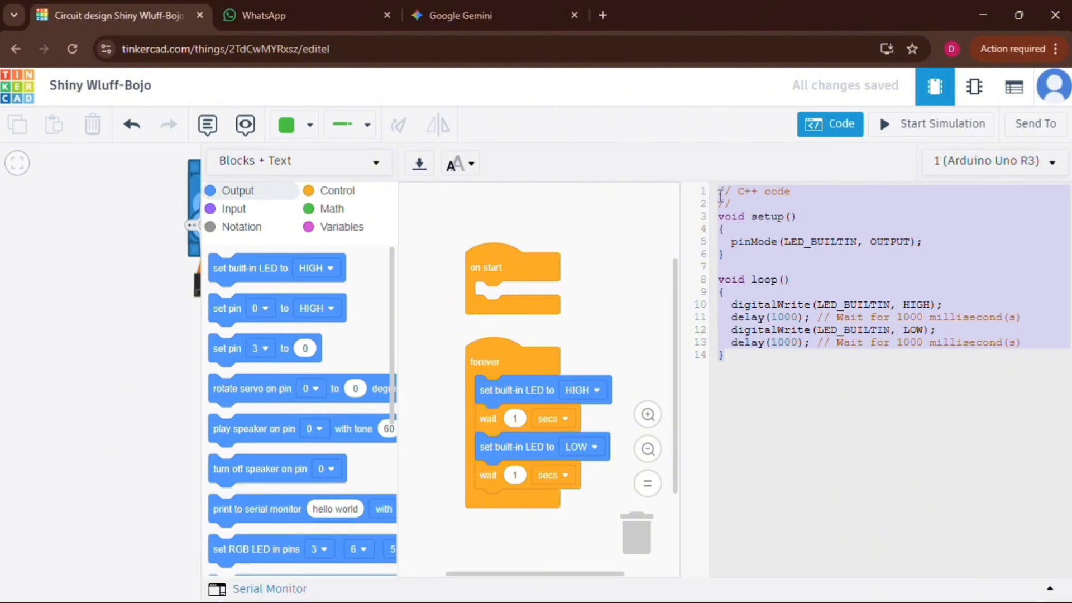
{"action": "left_click", "coordinate": [724, 190]}
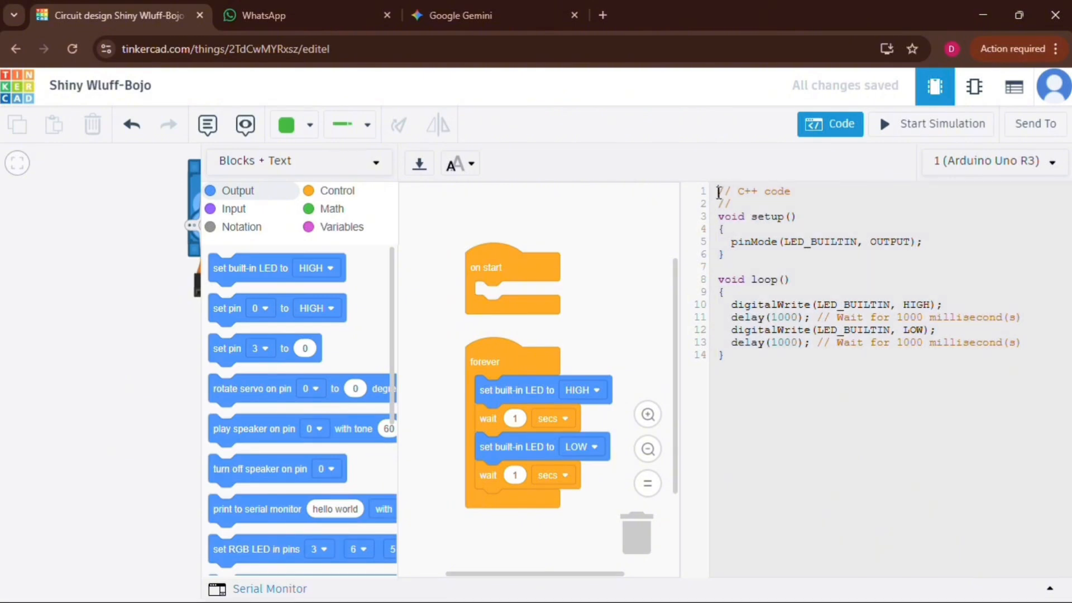
{"action": "key", "text": "ctrl+a"}
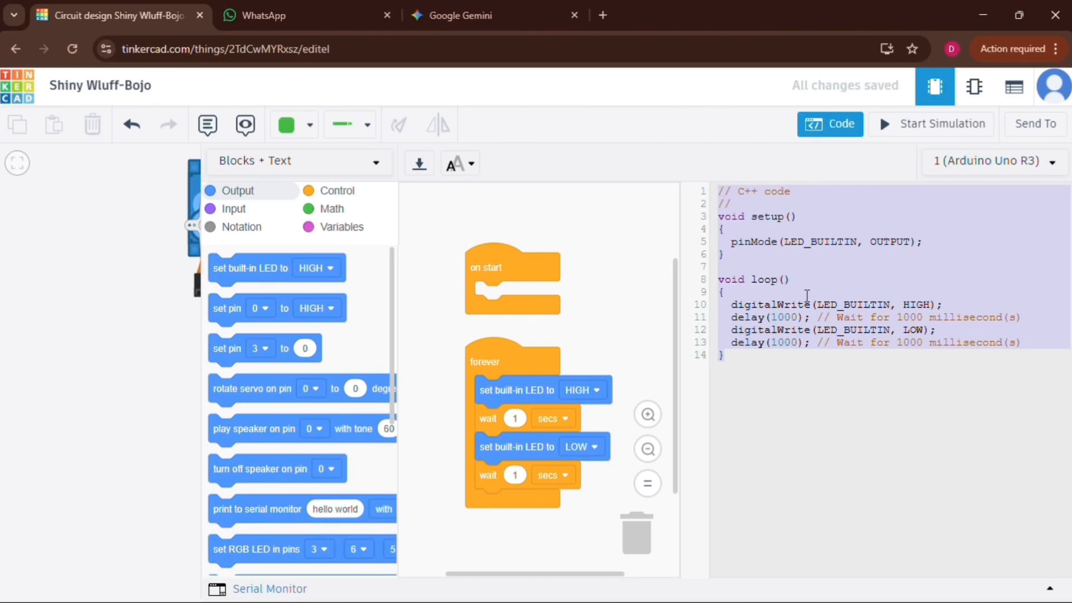
{"action": "left_click", "coordinate": [814, 400]}
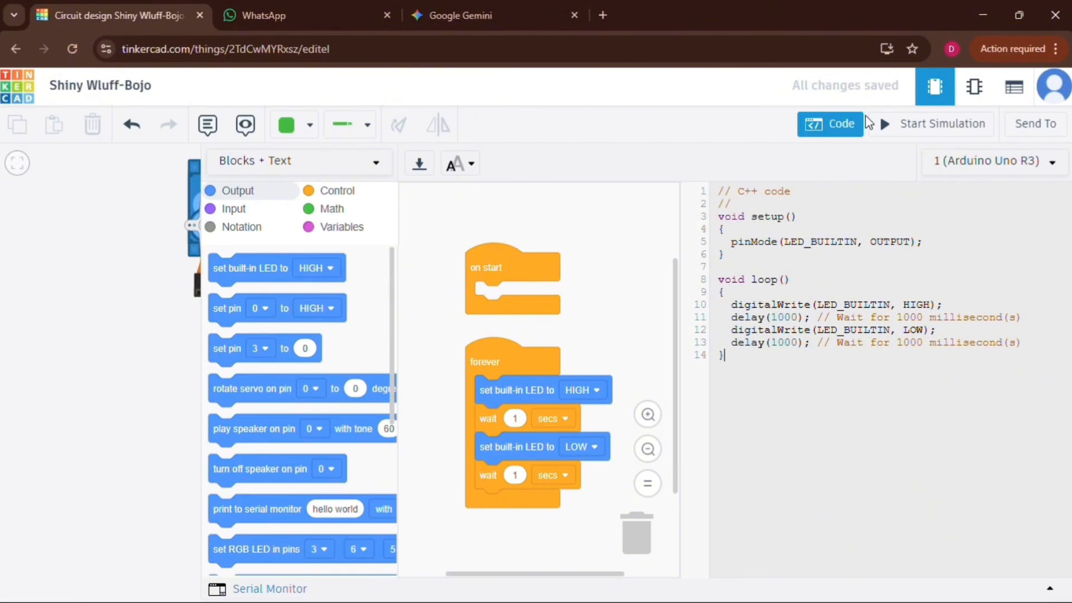
Close and reopen the Arduino Uno's code editor, and switch its edit mode to Text.
{"action": "left_click", "coordinate": [840, 132]}
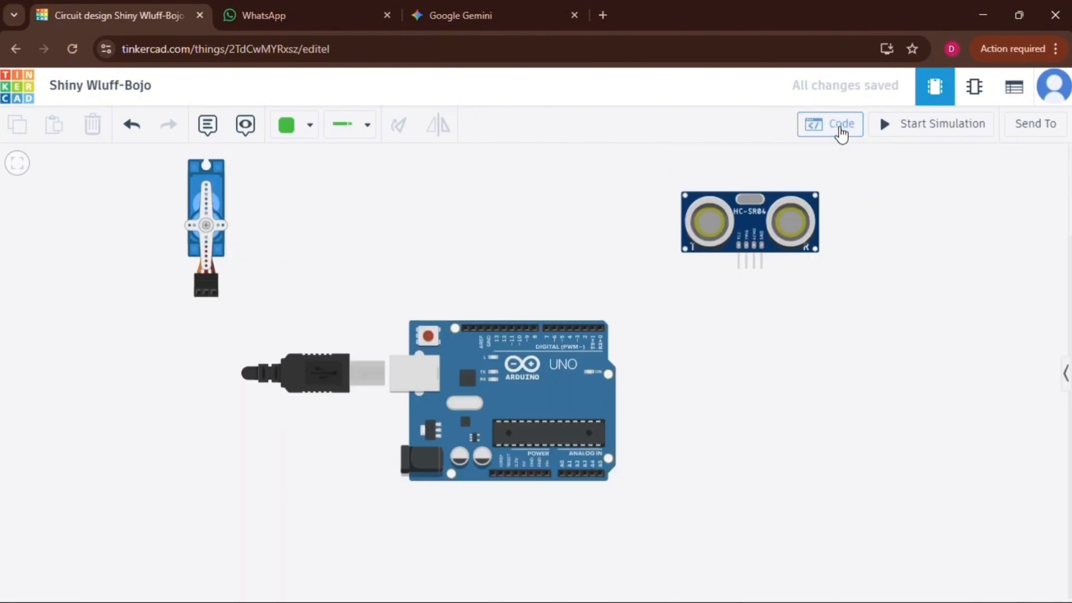
{"action": "left_click", "coordinate": [840, 131]}
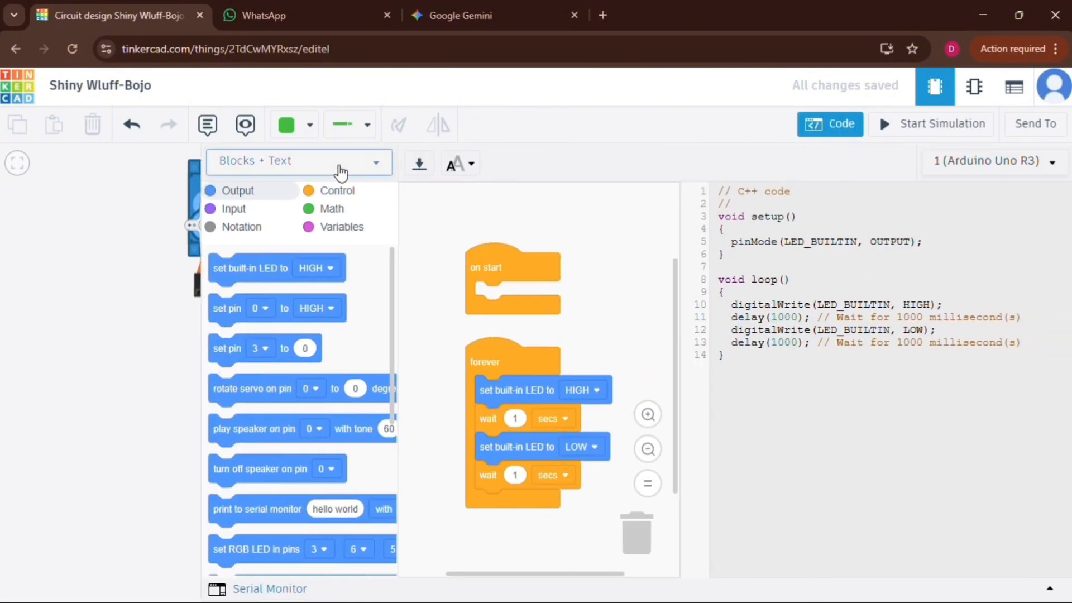
{"action": "left_click", "coordinate": [376, 163]}
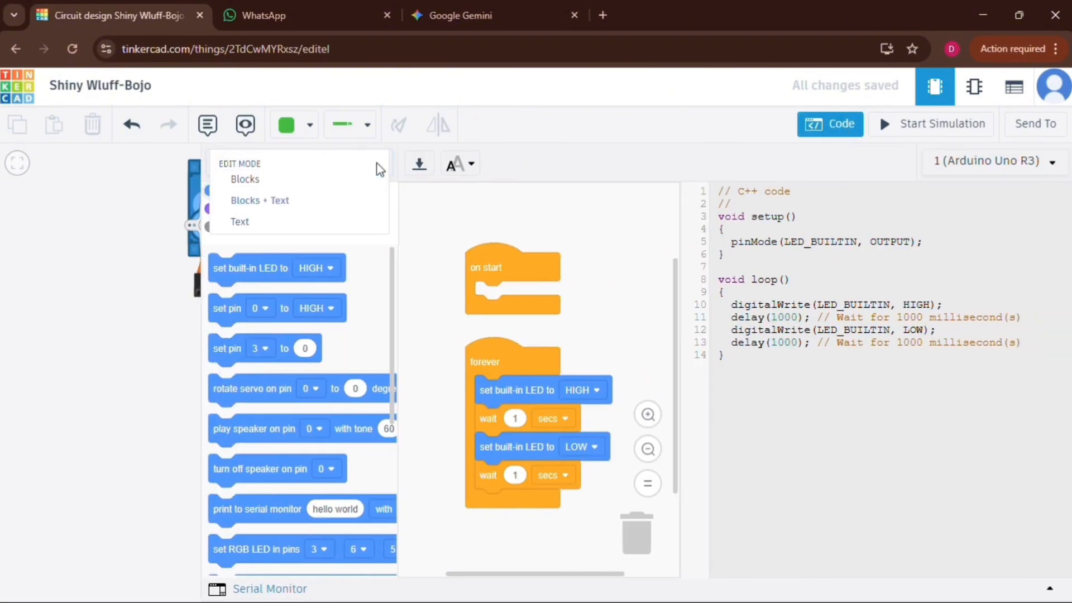
{"action": "left_click", "coordinate": [317, 226]}
{"action": "left_click", "coordinate": [505, 381]}
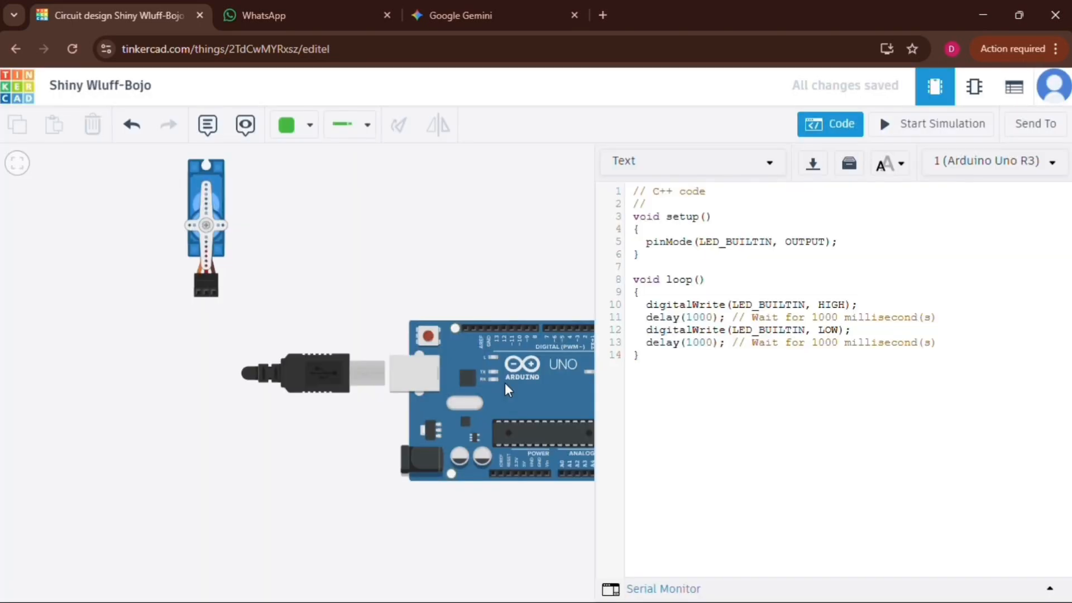
Replace the whole default sketch with the copied Servo.h radar code using trigPin 9, echoPin 8 and servoPin 10, and close the code editor.
{"action": "left_click", "coordinate": [632, 191]}
{"action": "key", "text": "ctrl+a"}
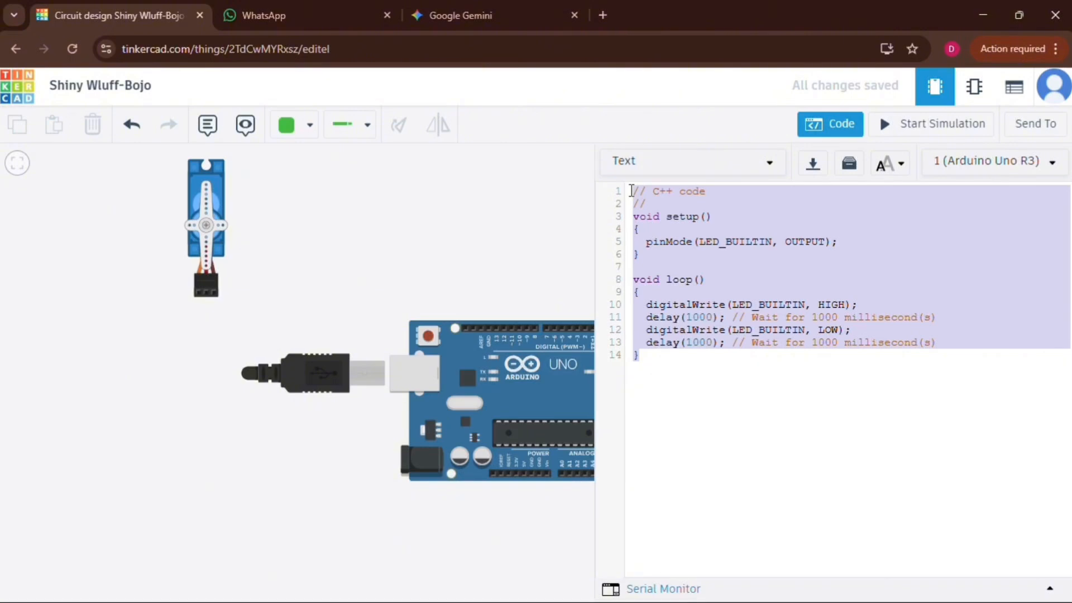
{"action": "key", "text": "Delete"}
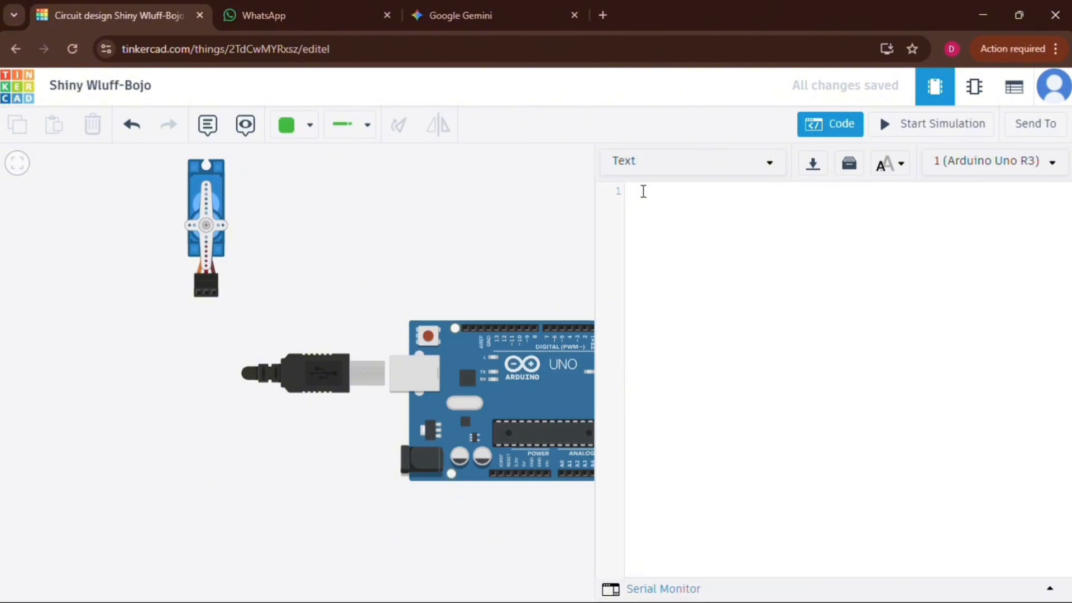
{"action": "key", "text": "ctrl+v"}
{"action": "scroll", "coordinate": [823, 324], "scroll_direction": "up", "scroll_amount": 6}
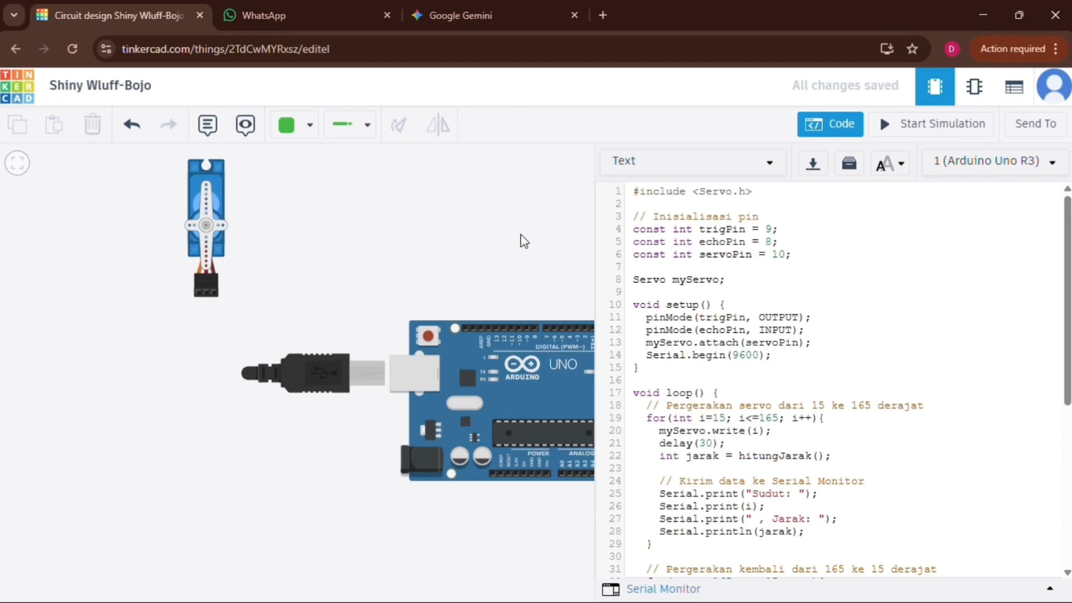
{"action": "left_click", "coordinate": [473, 192]}
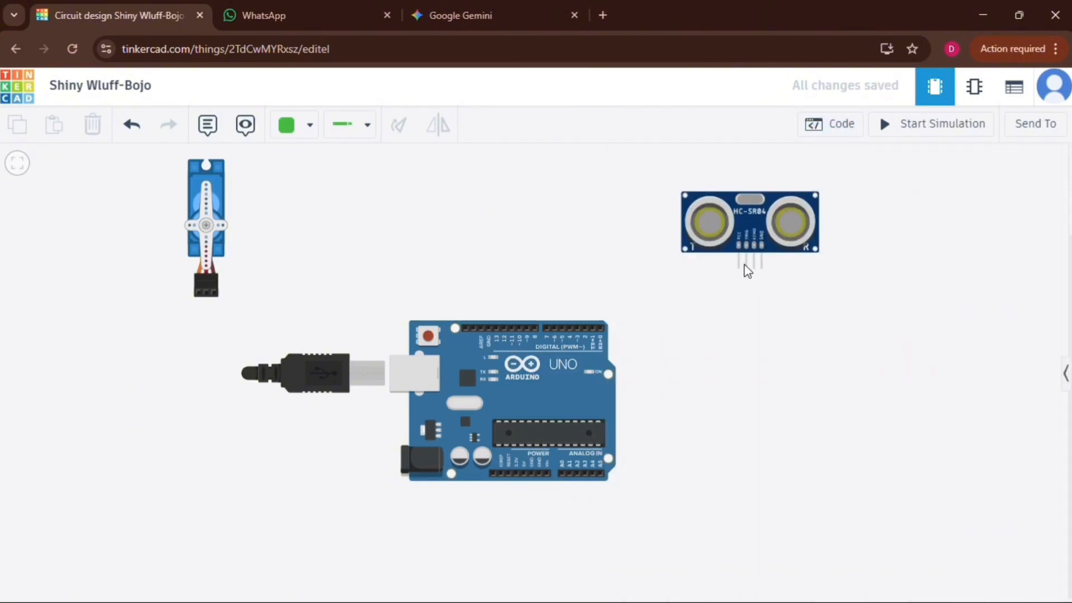
Move the ultrasonic sensor slightly up and to the left, leaving more wiring room above the Arduino Uno.
{"action": "left_click", "coordinate": [739, 268]}
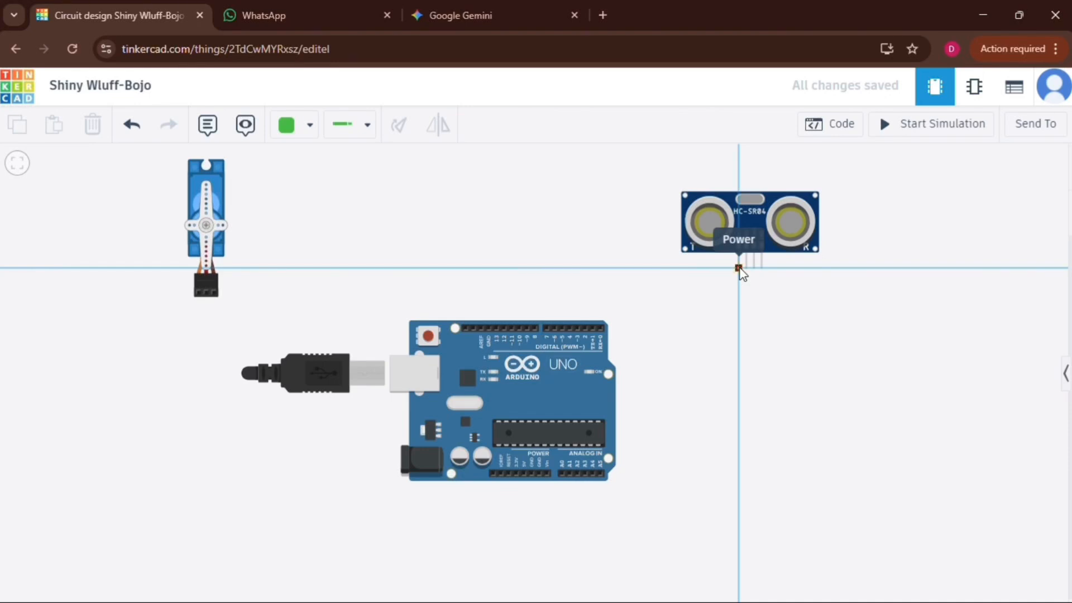
{"action": "key", "text": "Escape"}
{"action": "left_click_drag", "start_coordinate": [705, 212], "coordinate": [687, 178]}
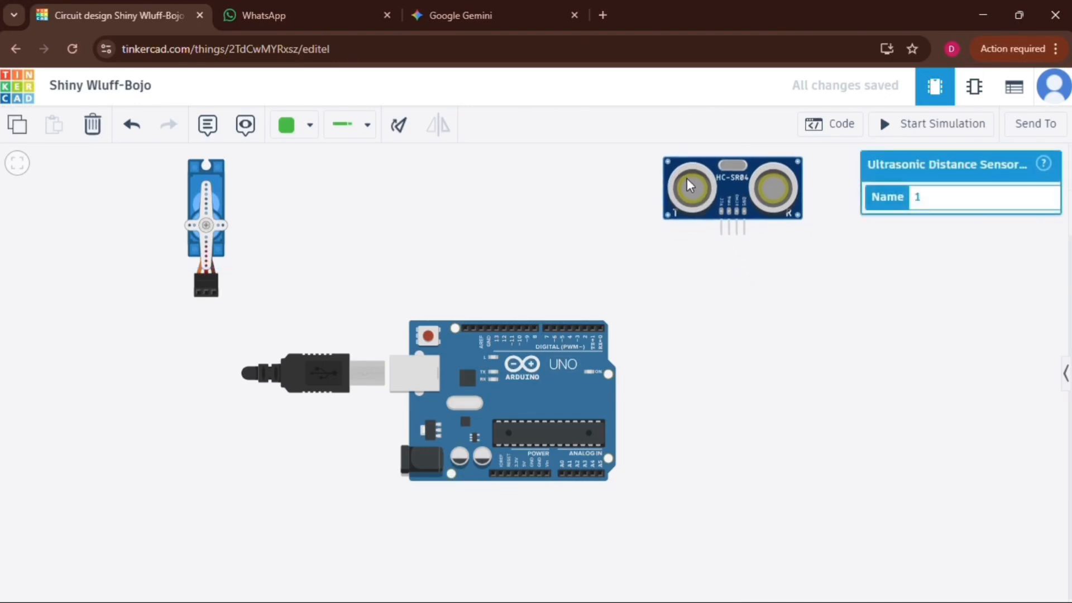
Wire the ultrasonic sensor's VCC pin around below the Arduino Uno to its 5V pin, and colour the wire red.
{"action": "left_click", "coordinate": [722, 235]}
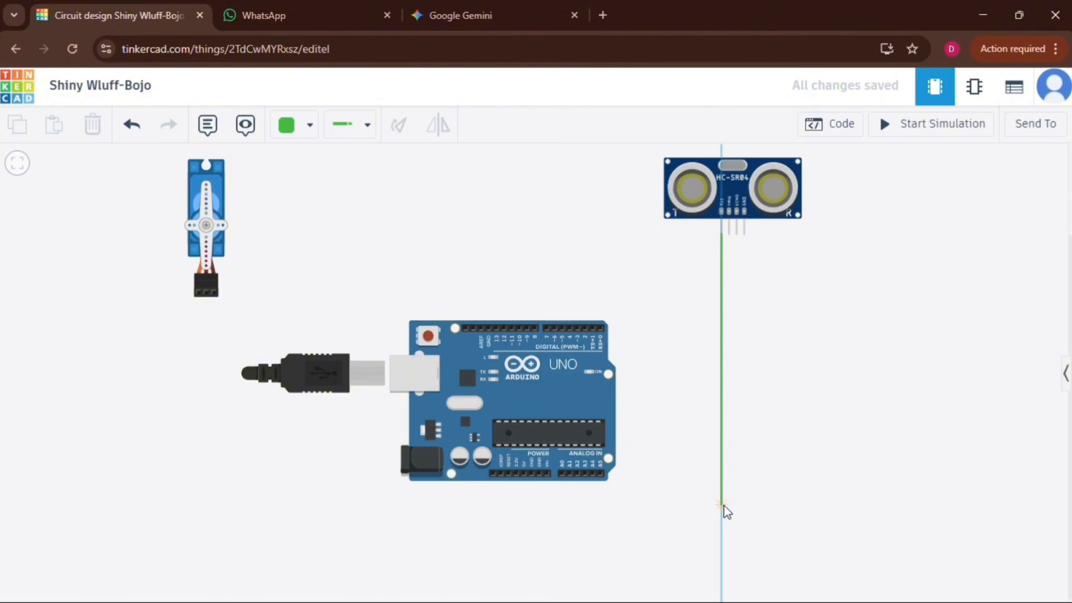
{"action": "left_click", "coordinate": [723, 503]}
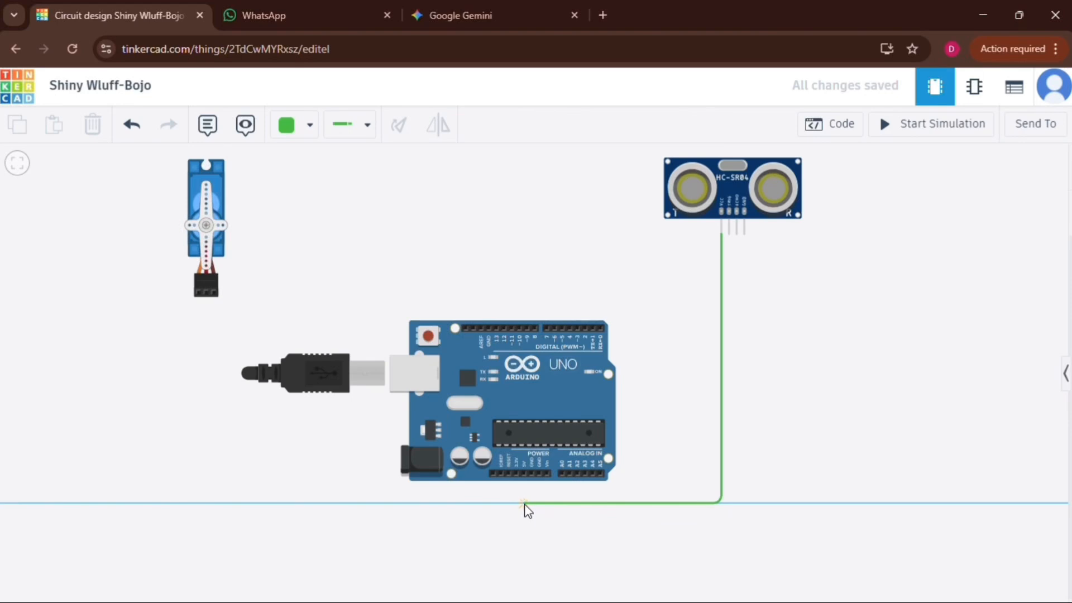
{"action": "left_click", "coordinate": [525, 503]}
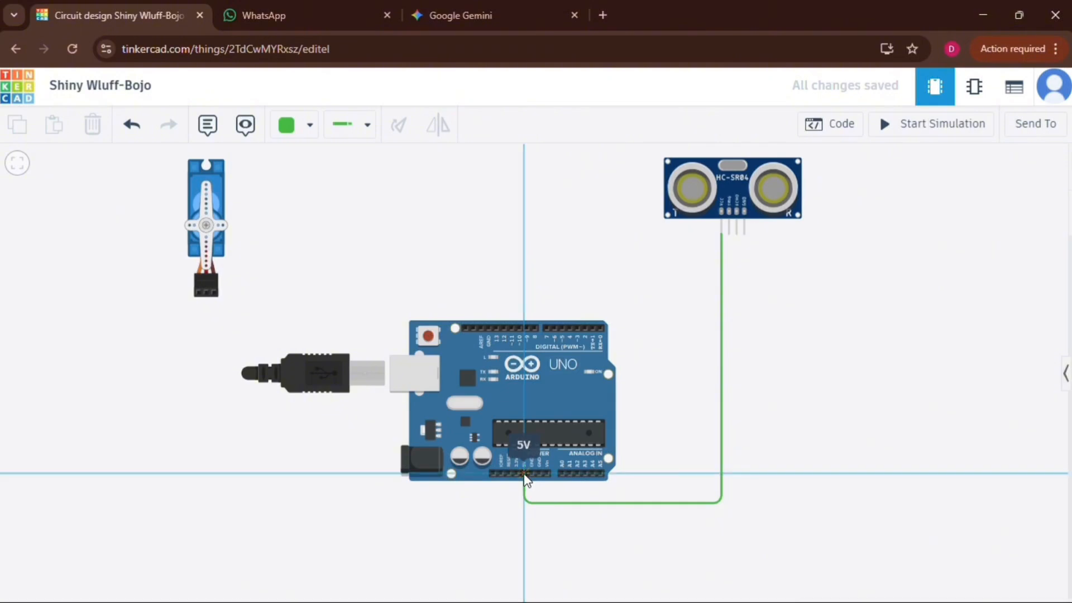
{"action": "left_click", "coordinate": [525, 474]}
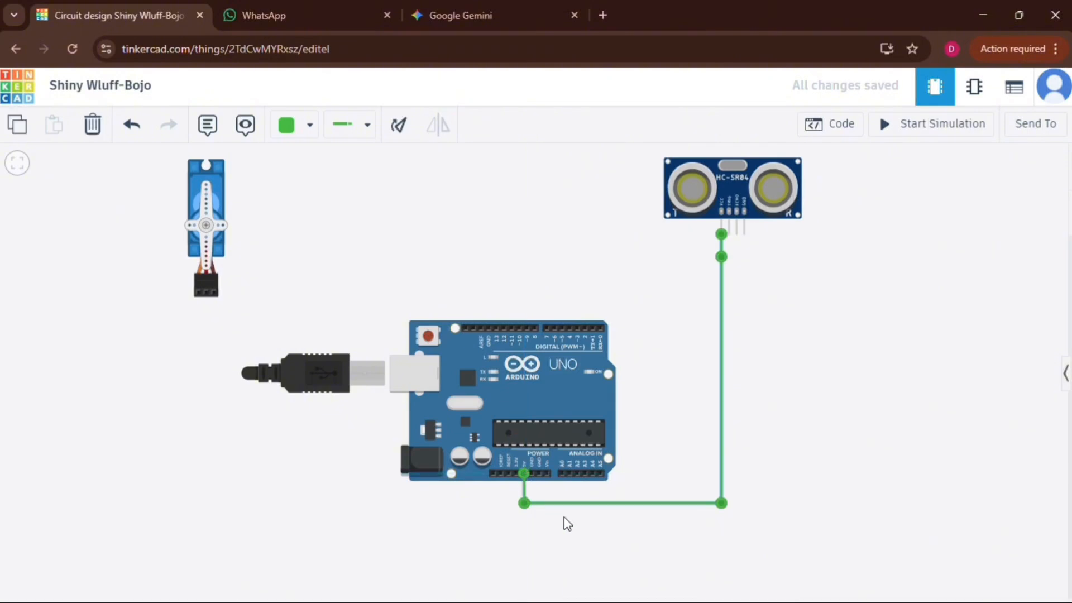
{"action": "left_click", "coordinate": [310, 132]}
{"action": "left_click", "coordinate": [322, 204]}
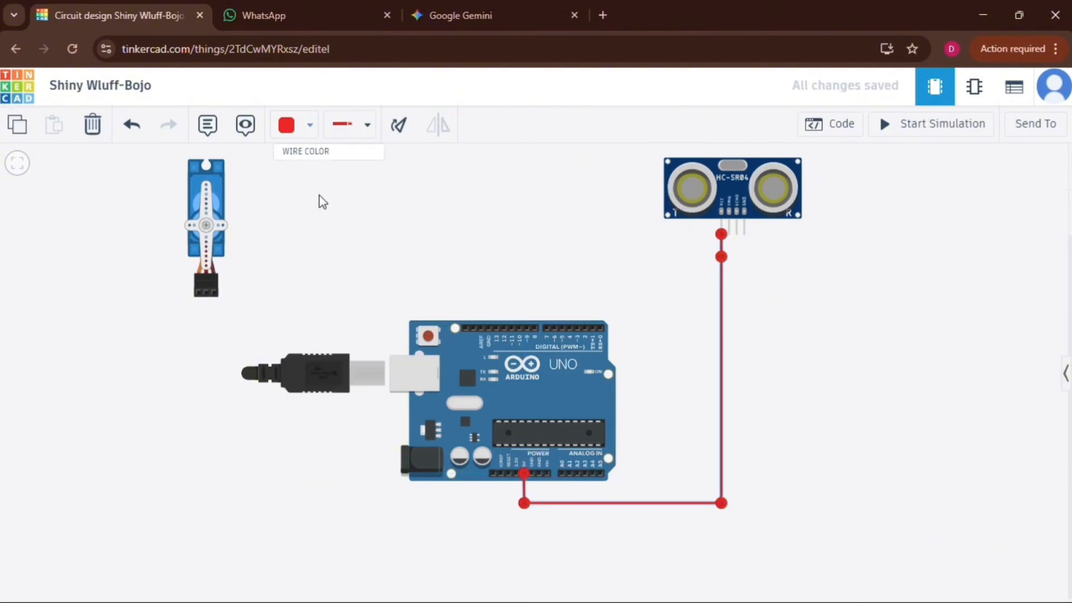
{"action": "left_click", "coordinate": [761, 274]}
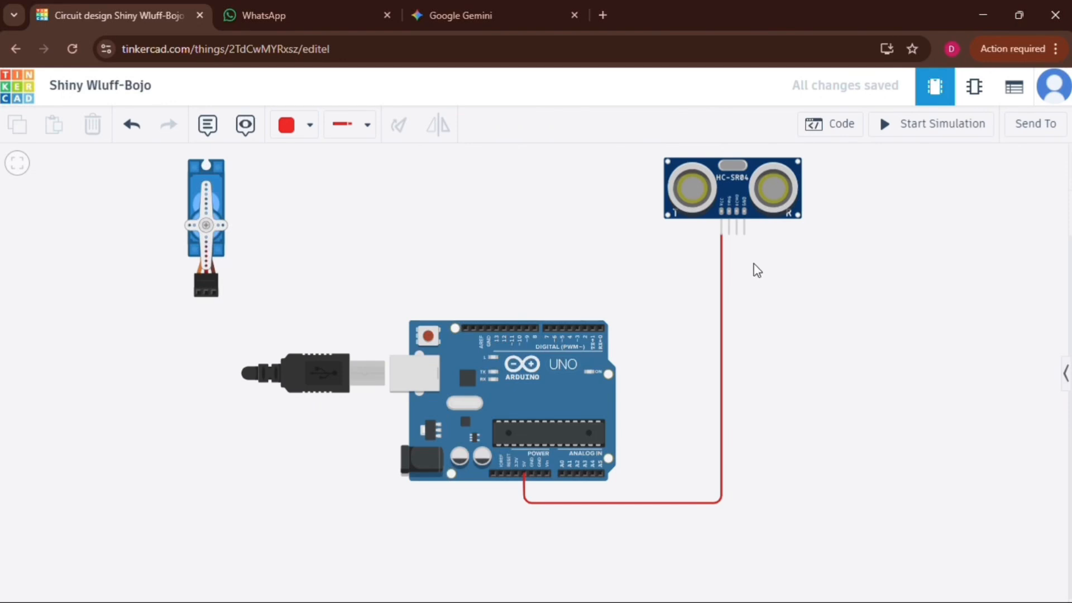
Wire the ultrasonic sensor's trigger pin to the Arduino Uno's digital pin 9 with right-angle bends, and colour the wire blue.
{"action": "left_click", "coordinate": [729, 235]}
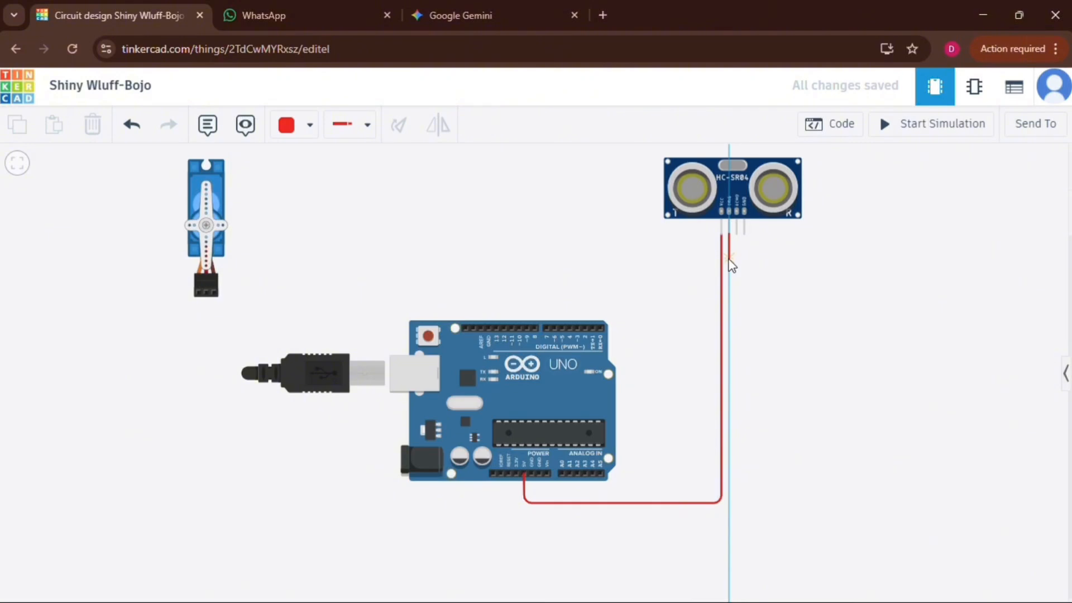
{"action": "left_click", "coordinate": [727, 258]}
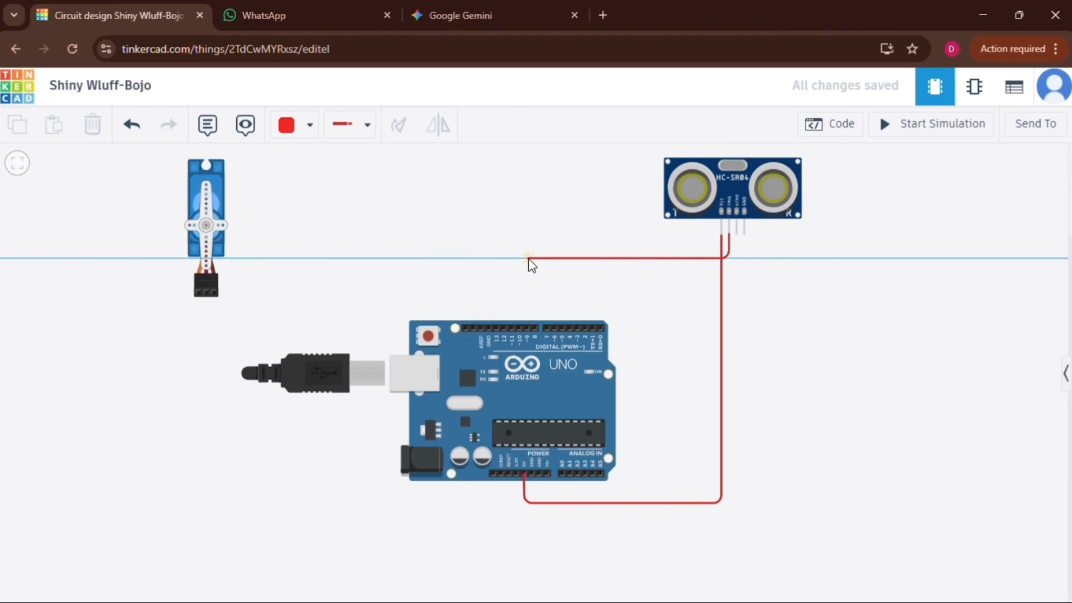
{"action": "left_click", "coordinate": [529, 259]}
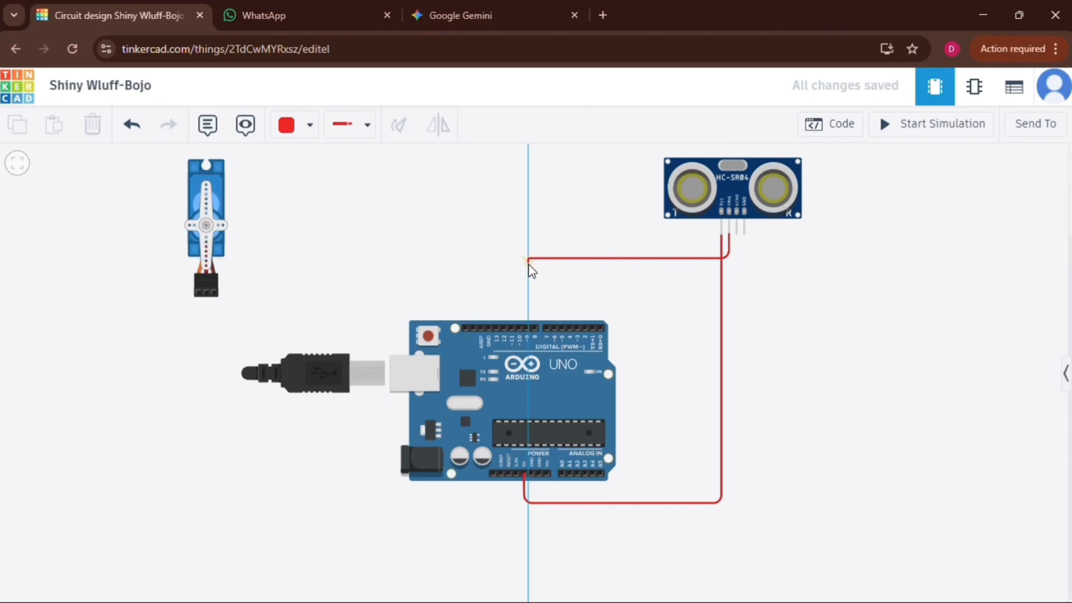
{"action": "left_click", "coordinate": [526, 328]}
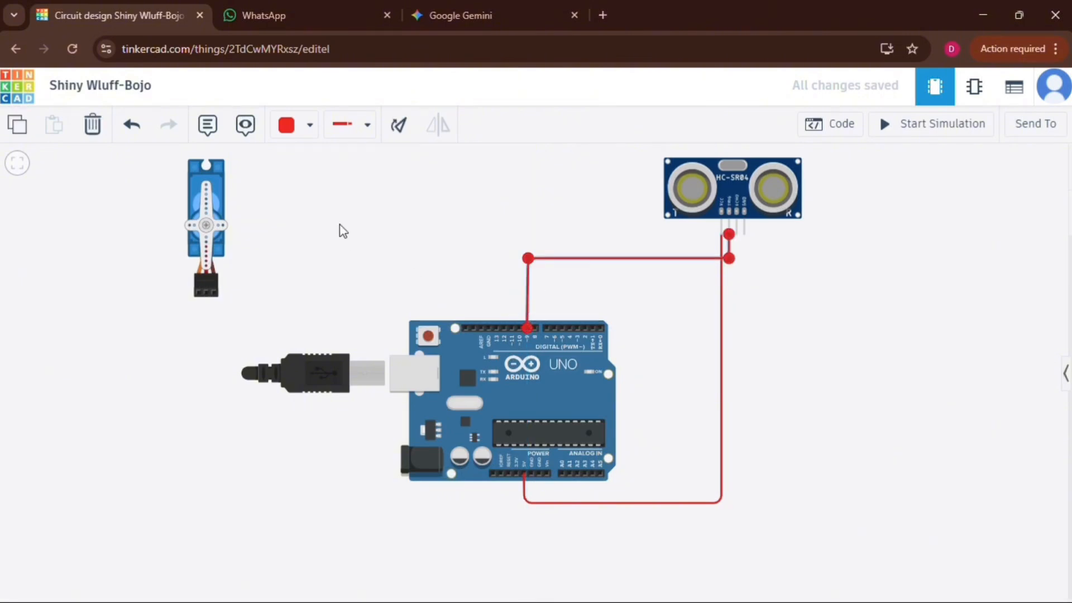
{"action": "left_click", "coordinate": [312, 132]}
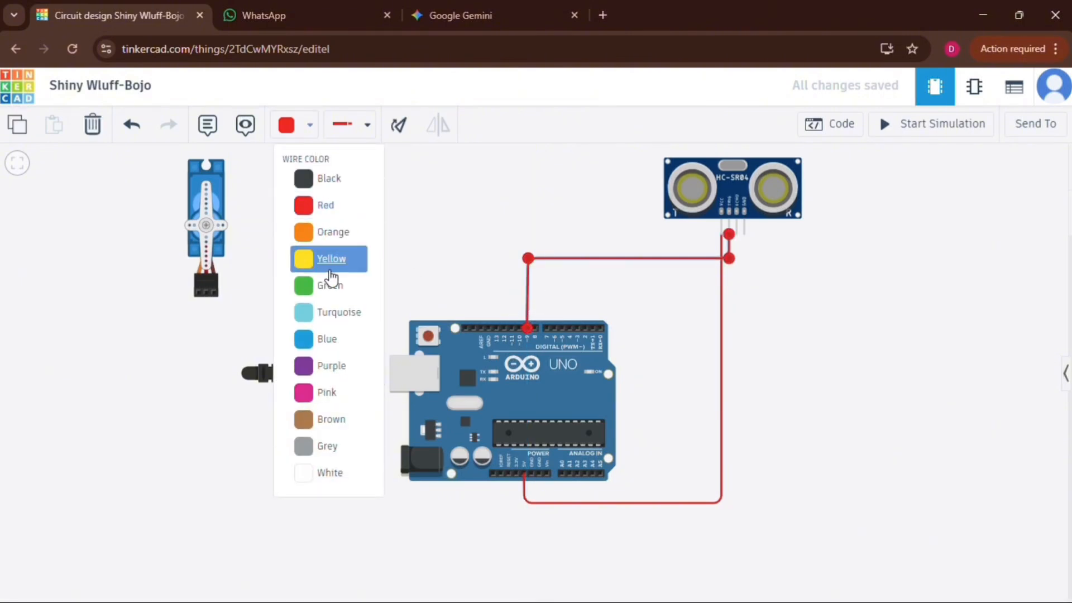
{"action": "left_click", "coordinate": [335, 338]}
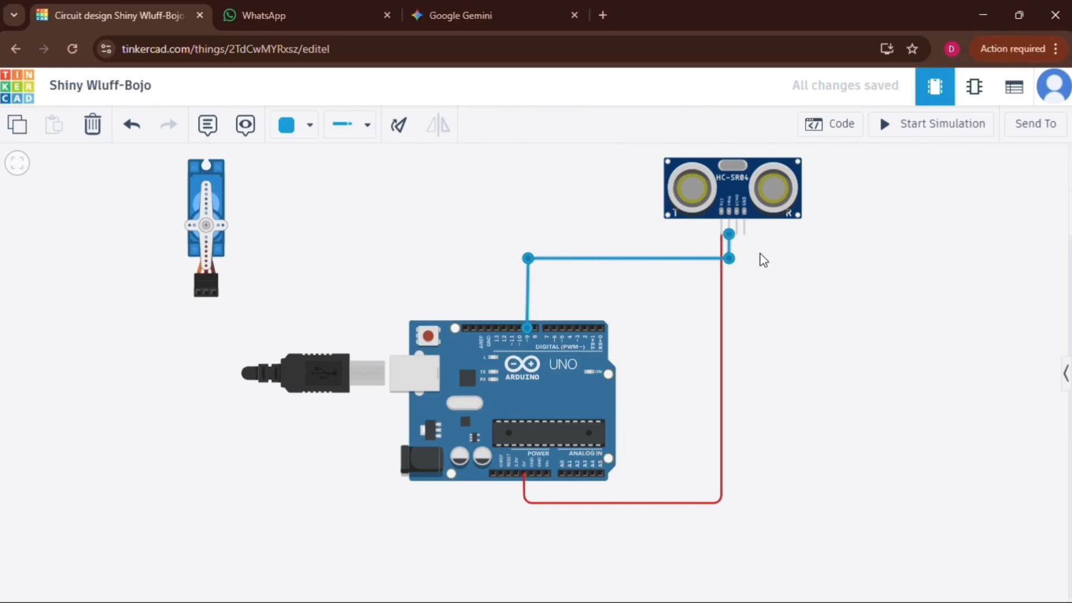
Wire the ultrasonic sensor's echo pin to the Arduino Uno's digital pin 8, routed just below the blue wire, and colour it green.
{"action": "left_click", "coordinate": [737, 234]}
{"action": "left_click", "coordinate": [737, 235]}
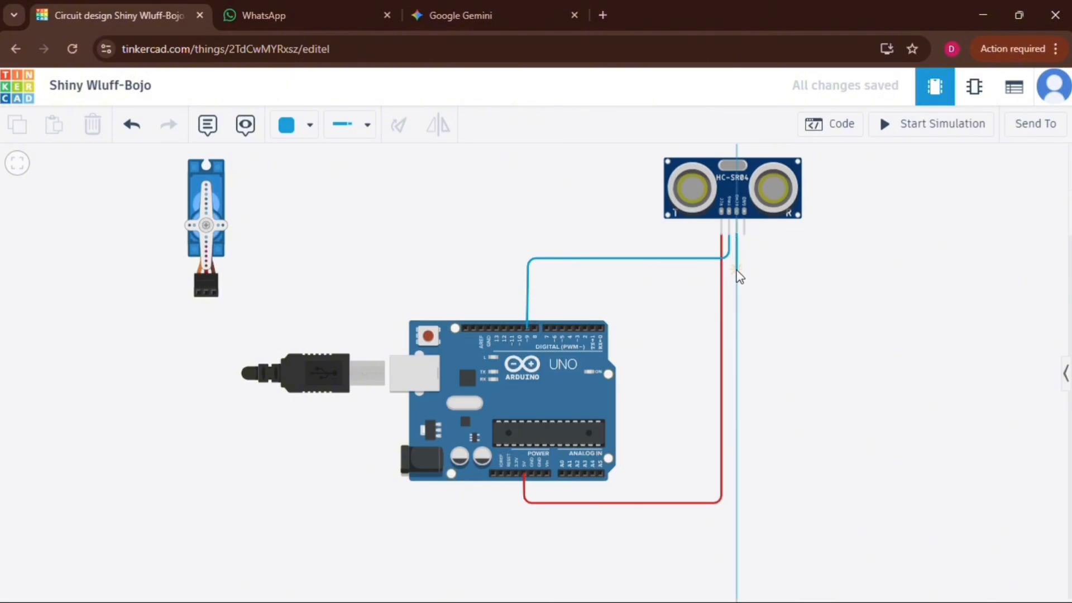
{"action": "left_click", "coordinate": [737, 271]}
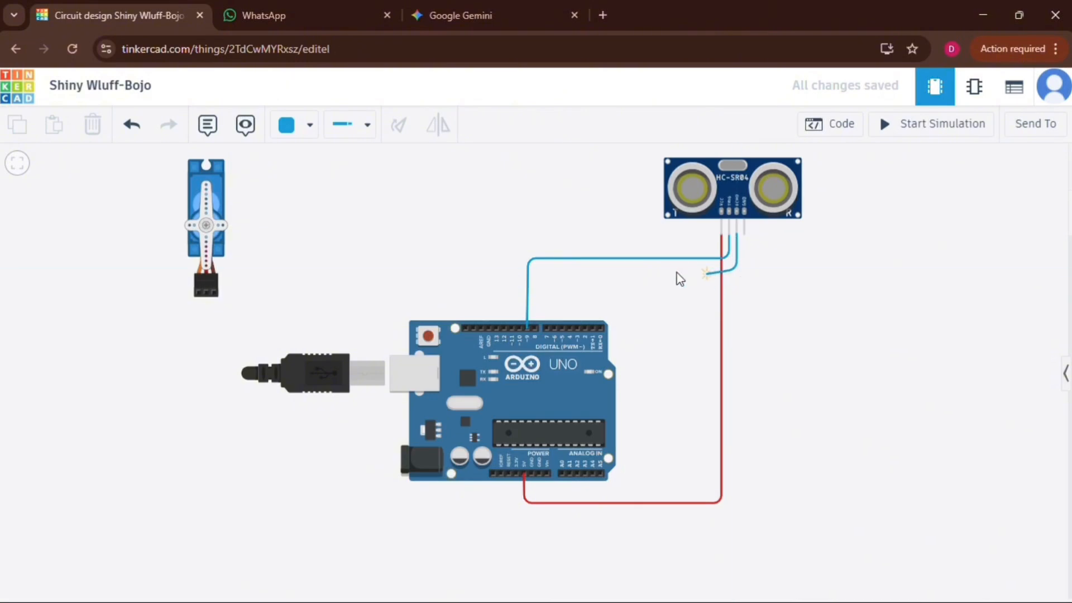
{"action": "left_click", "coordinate": [538, 270]}
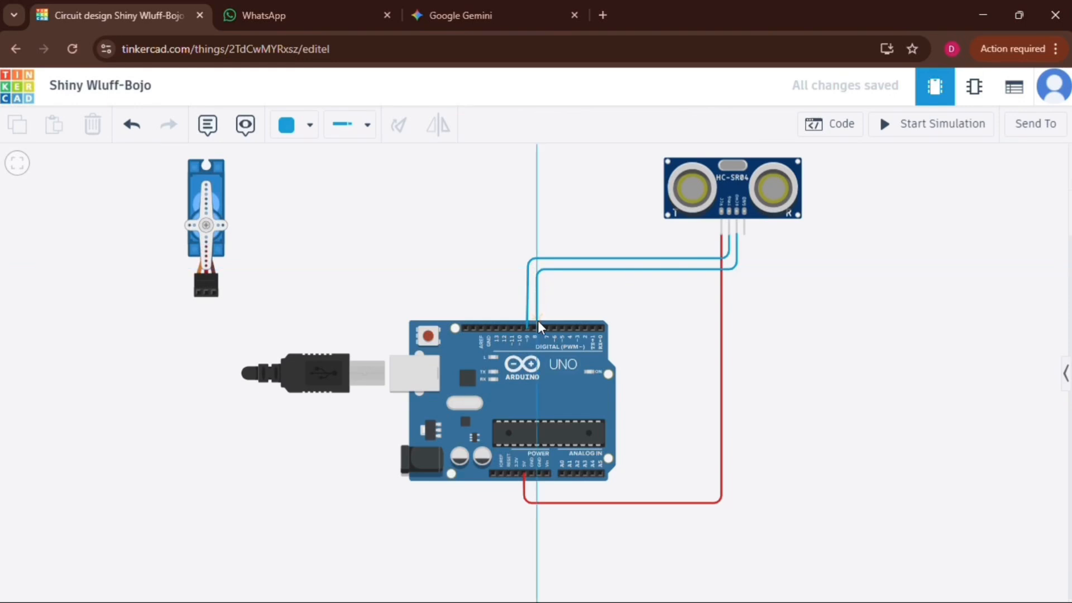
{"action": "left_click", "coordinate": [532, 323]}
{"action": "left_click", "coordinate": [535, 326]}
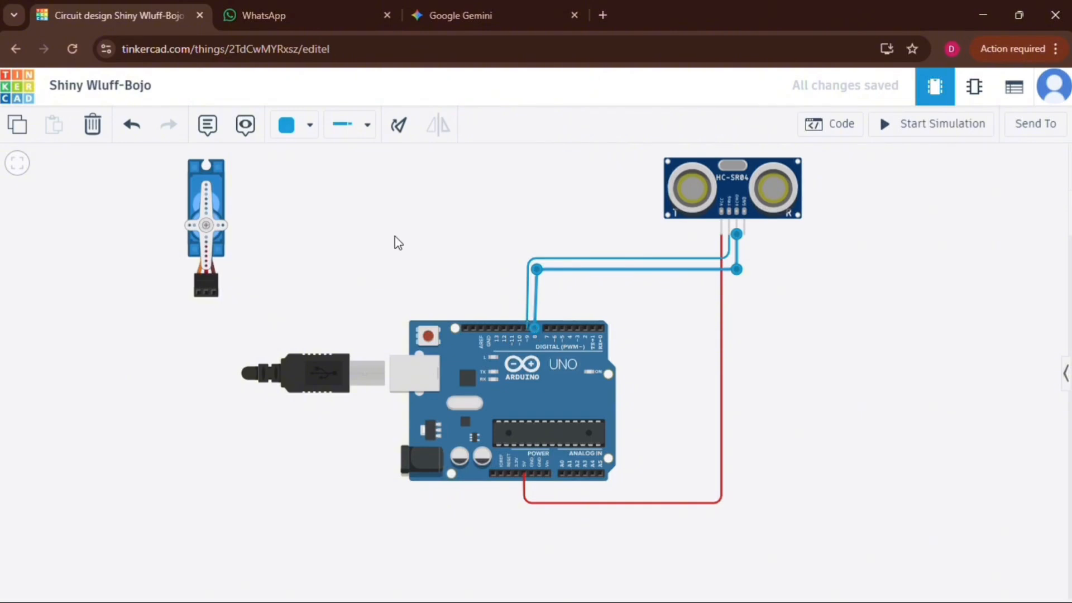
{"action": "left_click", "coordinate": [308, 131]}
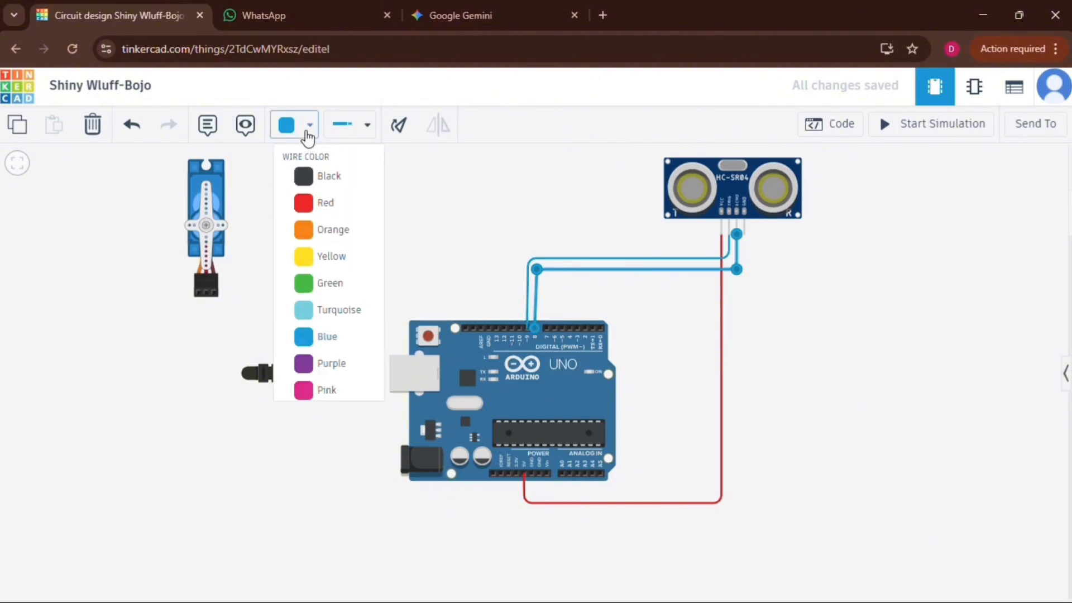
{"action": "left_click", "coordinate": [321, 286]}
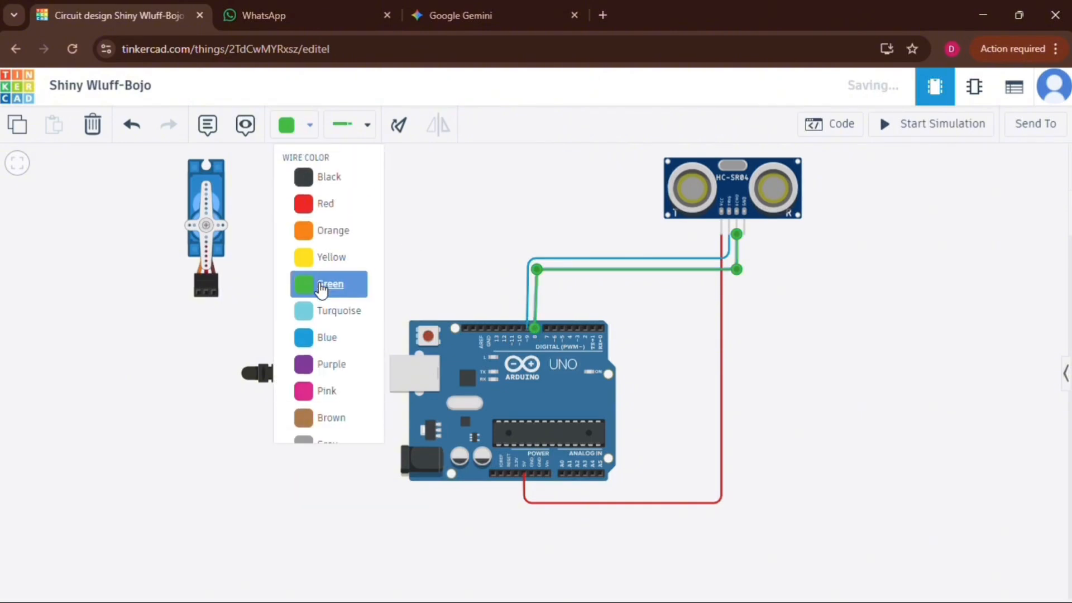
{"action": "left_click", "coordinate": [646, 299]}
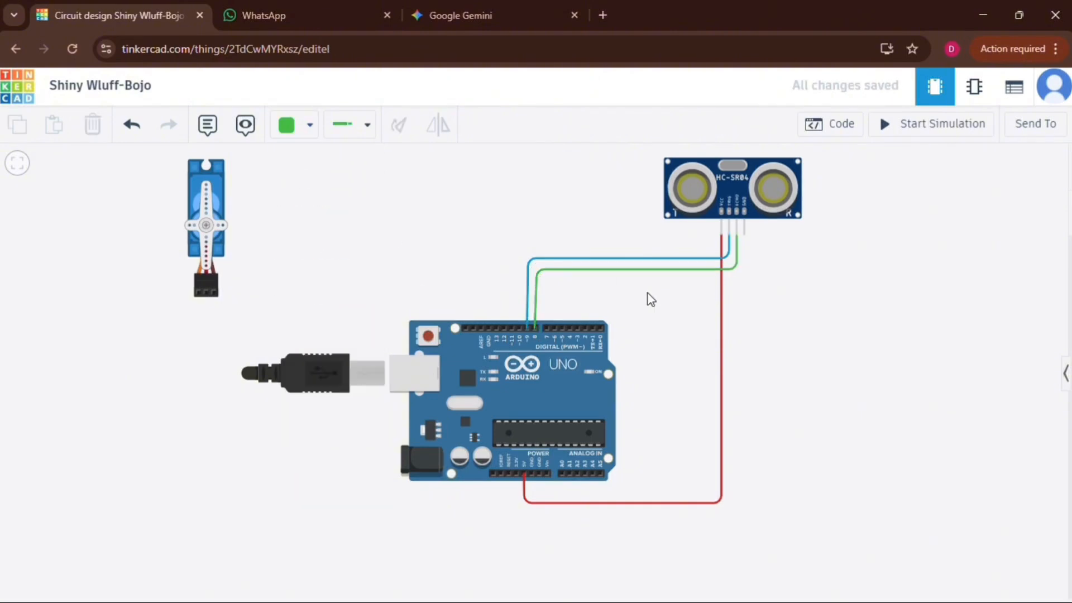
Wire the ultrasonic sensor's GND pin to the GND pin beside AREF on the Arduino Uno, and colour the wire black.
{"action": "left_click", "coordinate": [745, 234]}
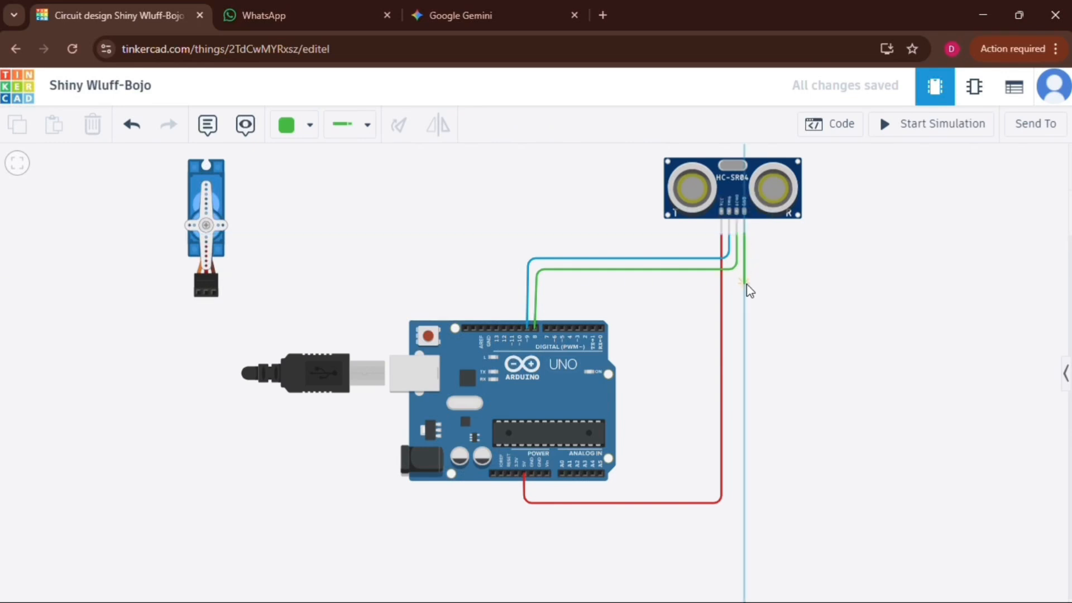
{"action": "left_click", "coordinate": [746, 284]}
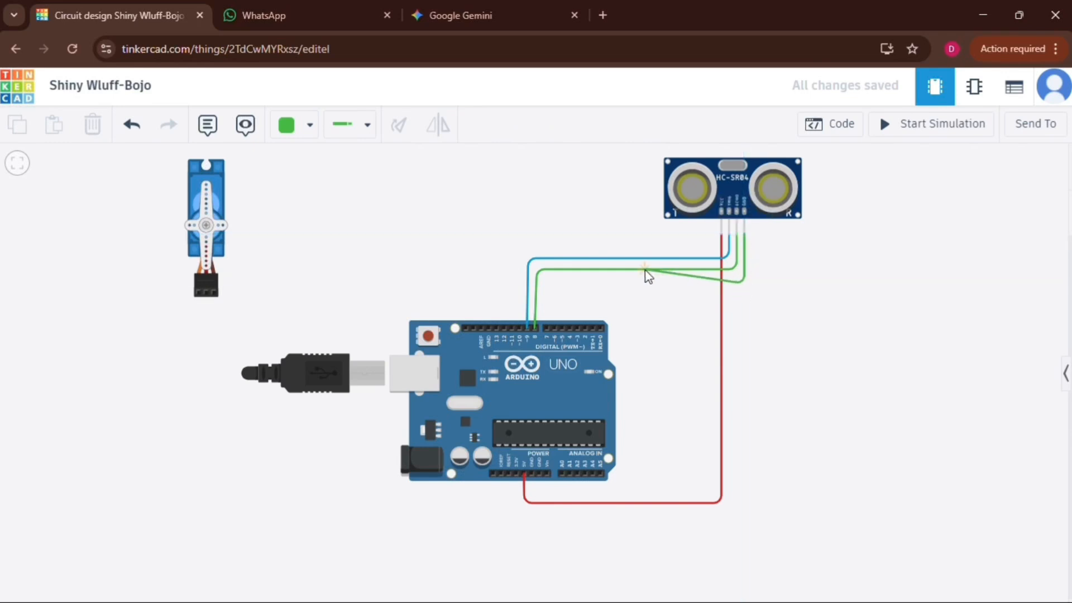
{"action": "left_click", "coordinate": [488, 279]}
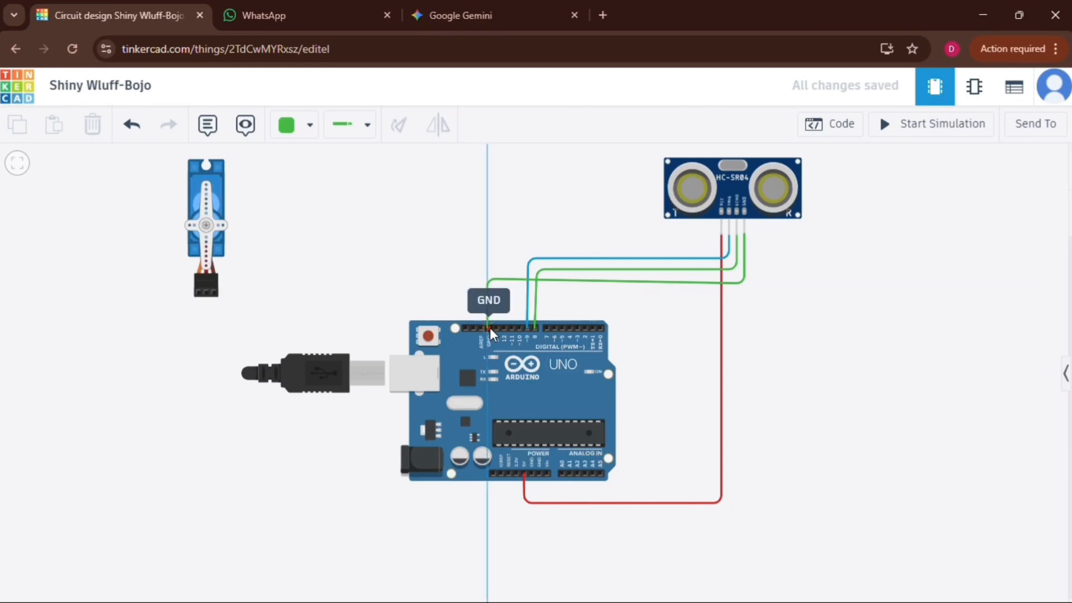
{"action": "left_click", "coordinate": [489, 327]}
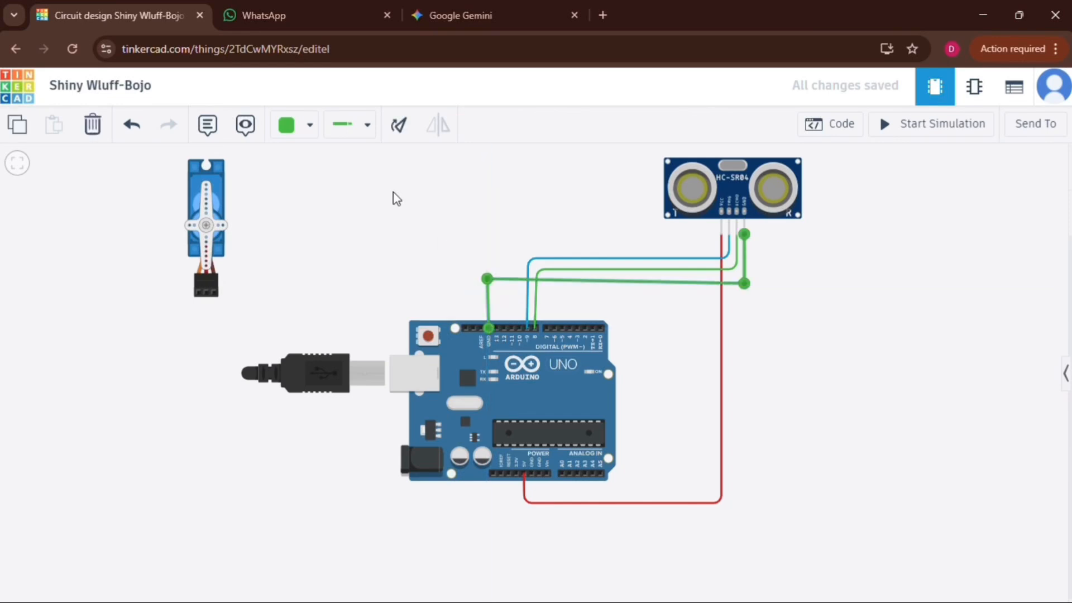
{"action": "left_click", "coordinate": [311, 126]}
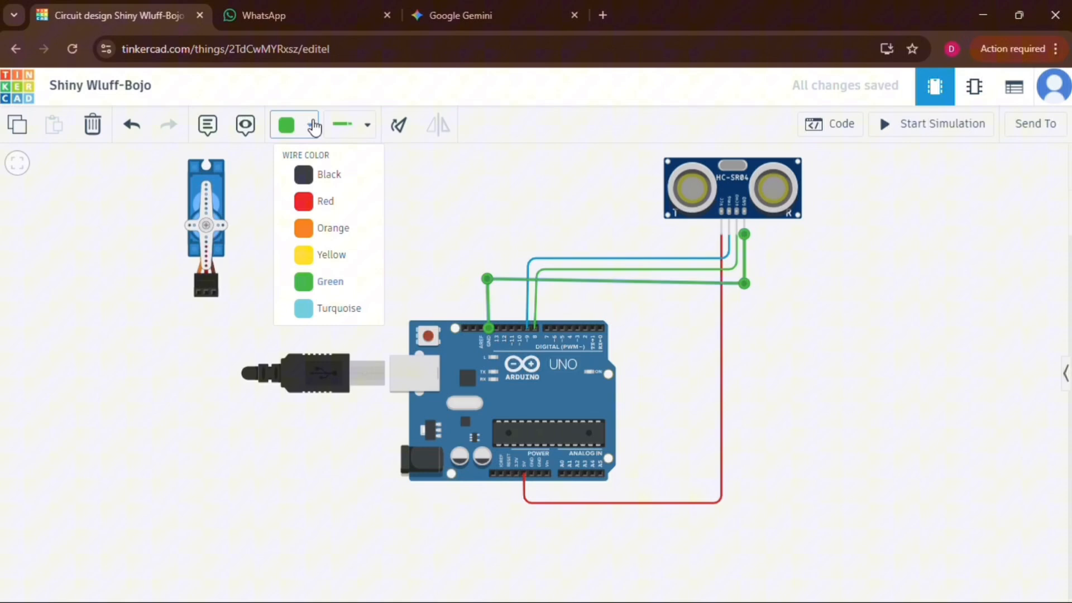
{"action": "left_click", "coordinate": [306, 174]}
{"action": "left_click", "coordinate": [396, 224]}
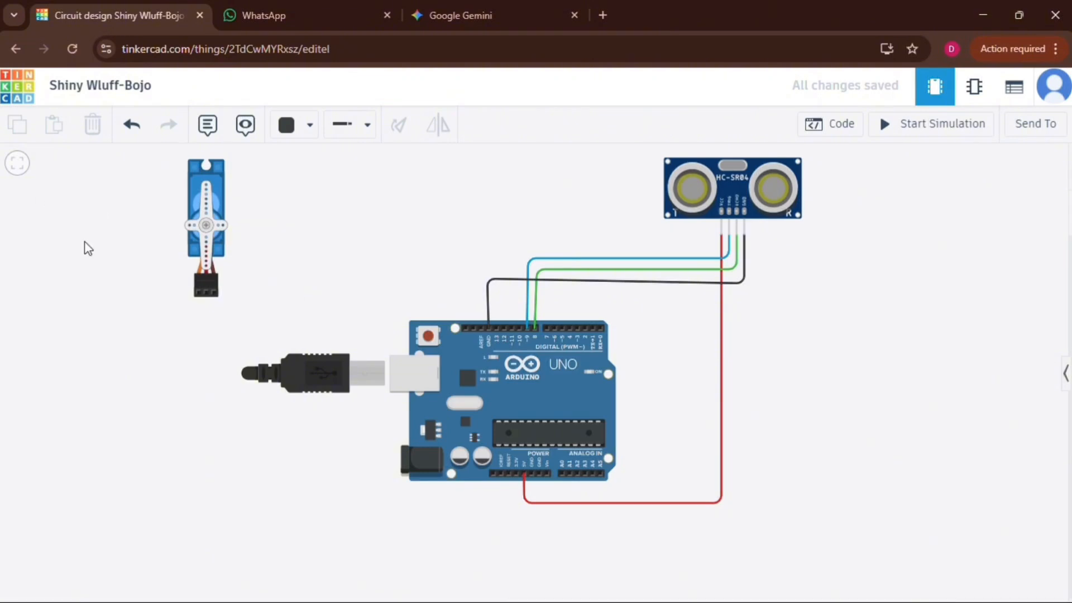
Wire the micro servo's signal pin to the Arduino Uno's digital pin 10 with right-angle bends just above the board, and colour the wire yellow.
{"action": "left_click", "coordinate": [197, 292]}
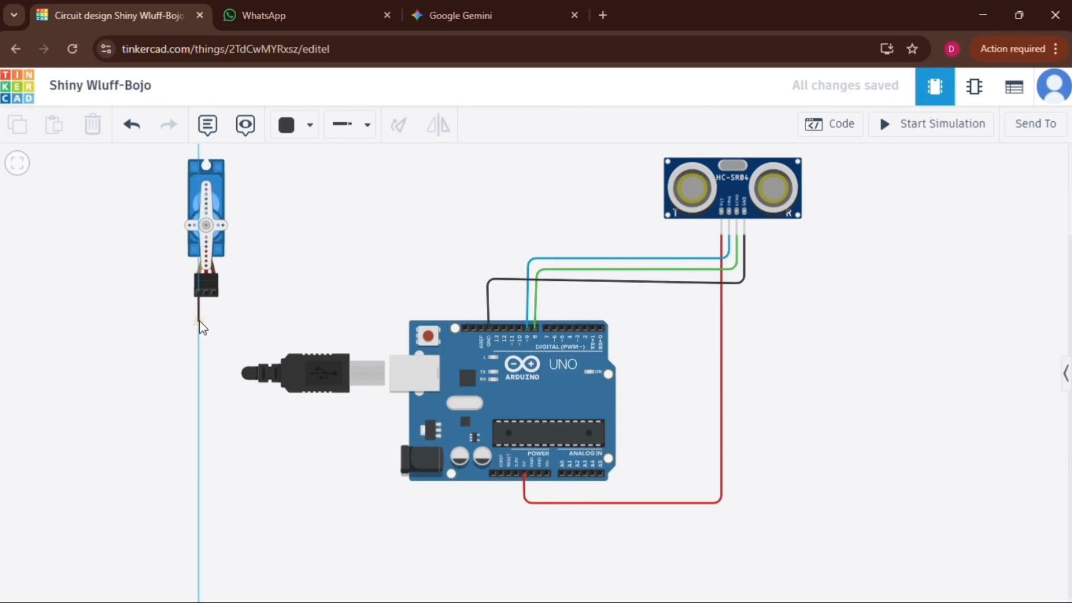
{"action": "left_click", "coordinate": [200, 321]}
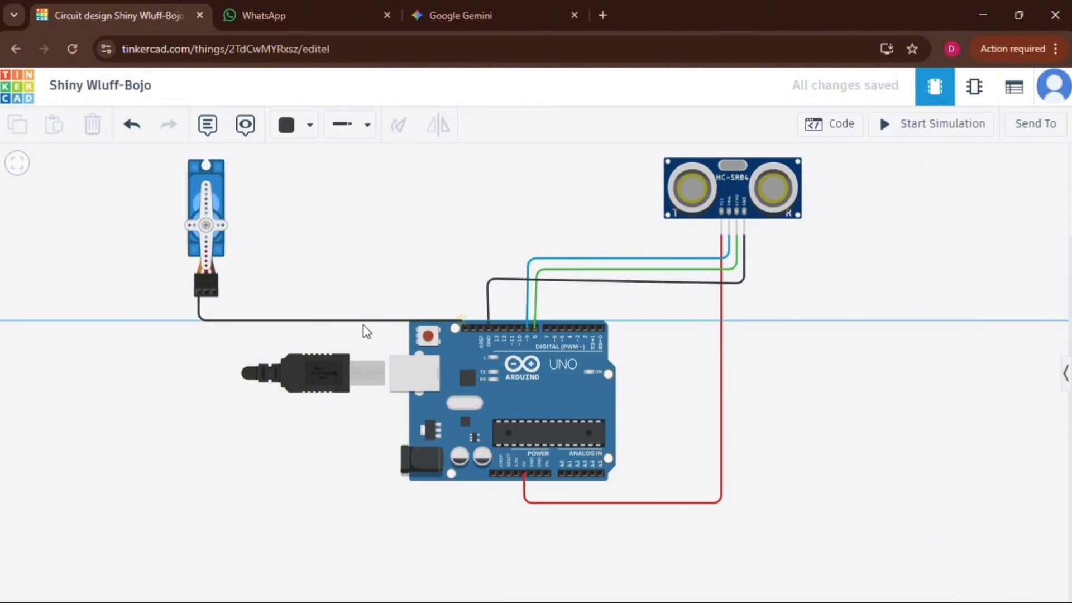
{"action": "left_click", "coordinate": [200, 309]}
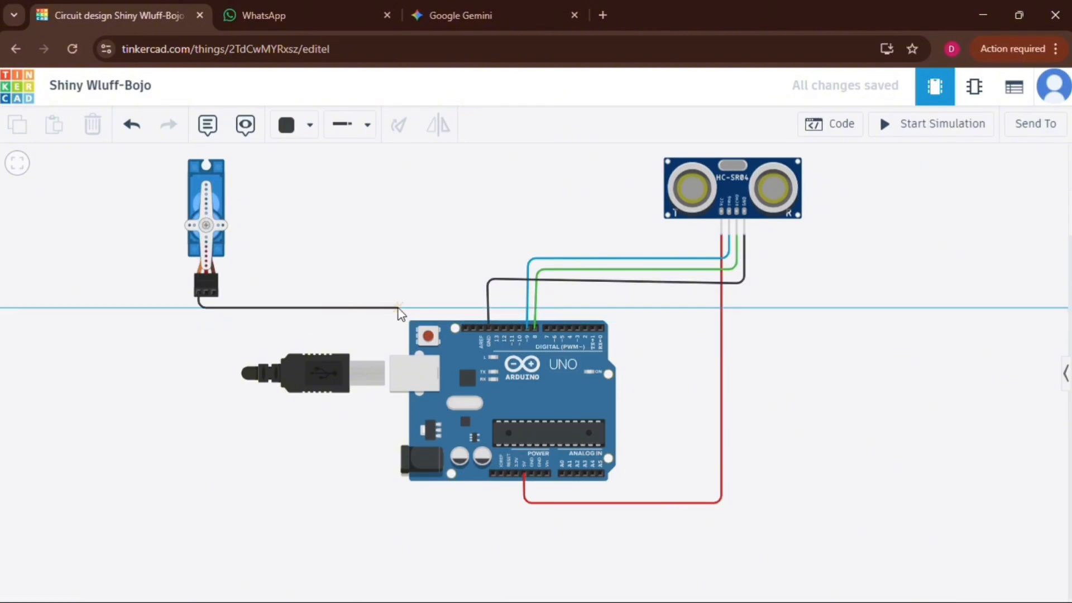
{"action": "left_click", "coordinate": [518, 309]}
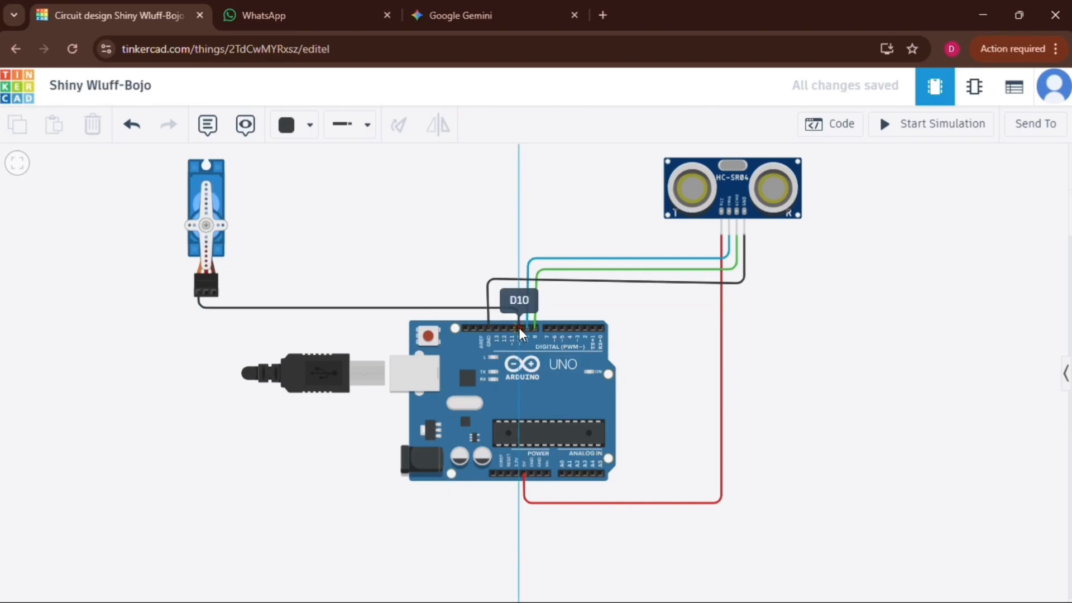
{"action": "left_click", "coordinate": [518, 327]}
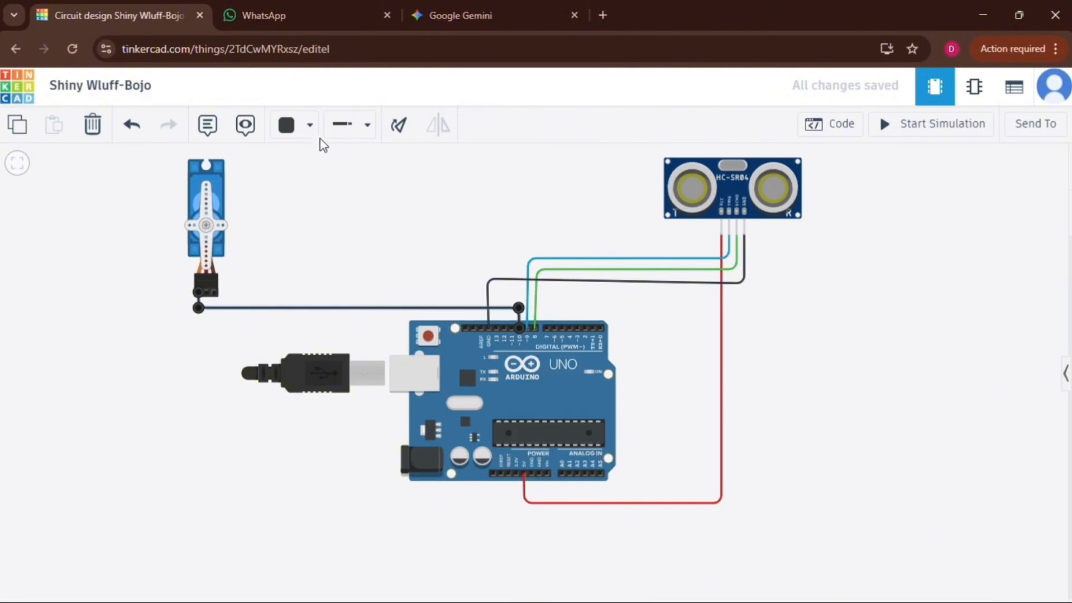
{"action": "left_click", "coordinate": [310, 128]}
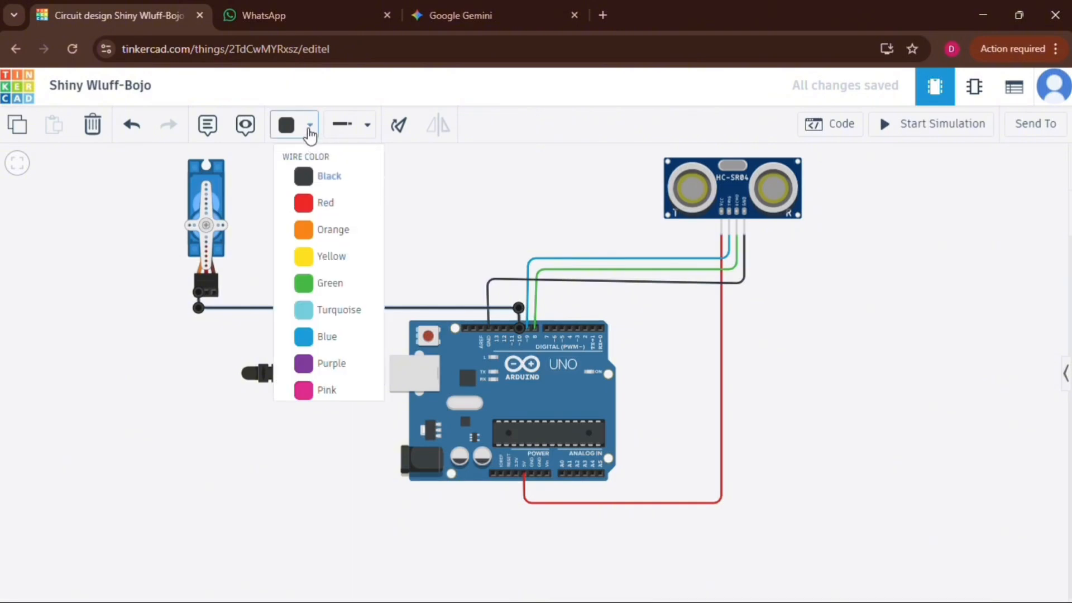
{"action": "left_click", "coordinate": [321, 261]}
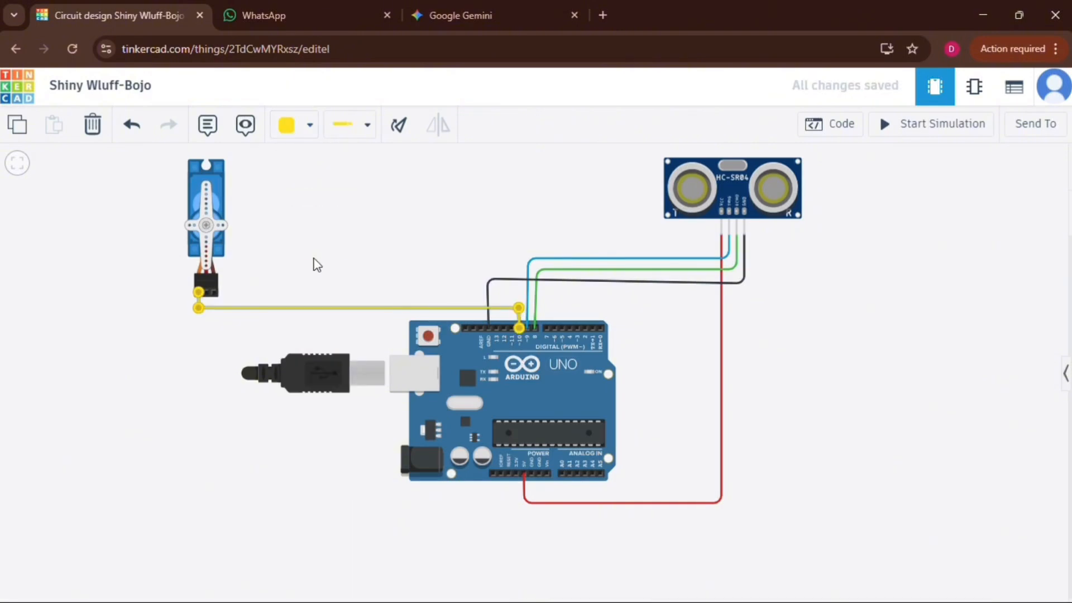
{"action": "left_click", "coordinate": [316, 264]}
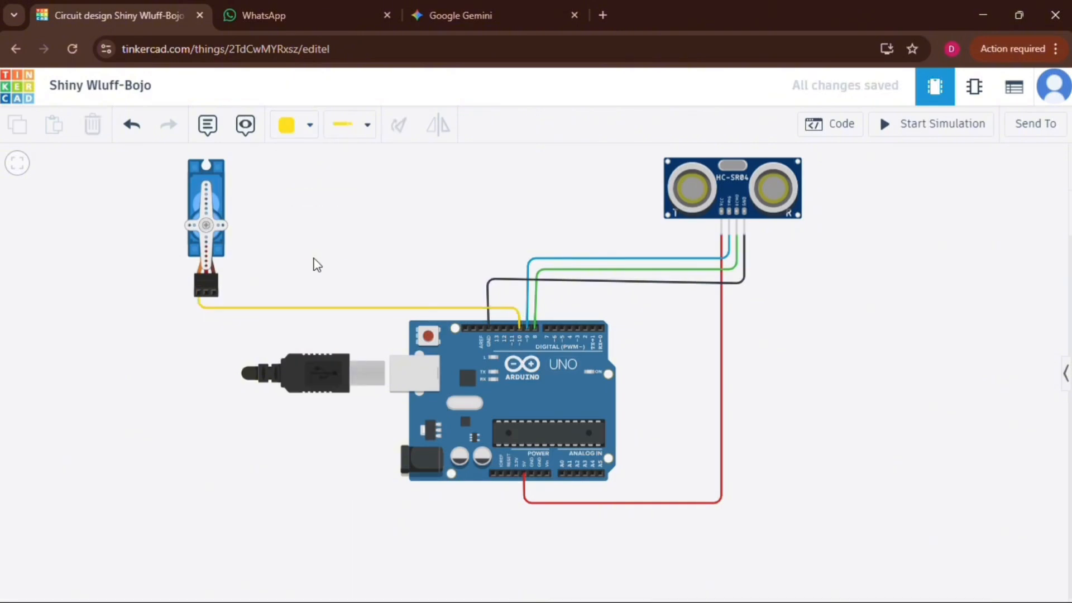
Wire the micro servo's power pin around below the Arduino Uno to its 5V pin, and colour the wire red.
{"action": "left_click", "coordinate": [207, 299]}
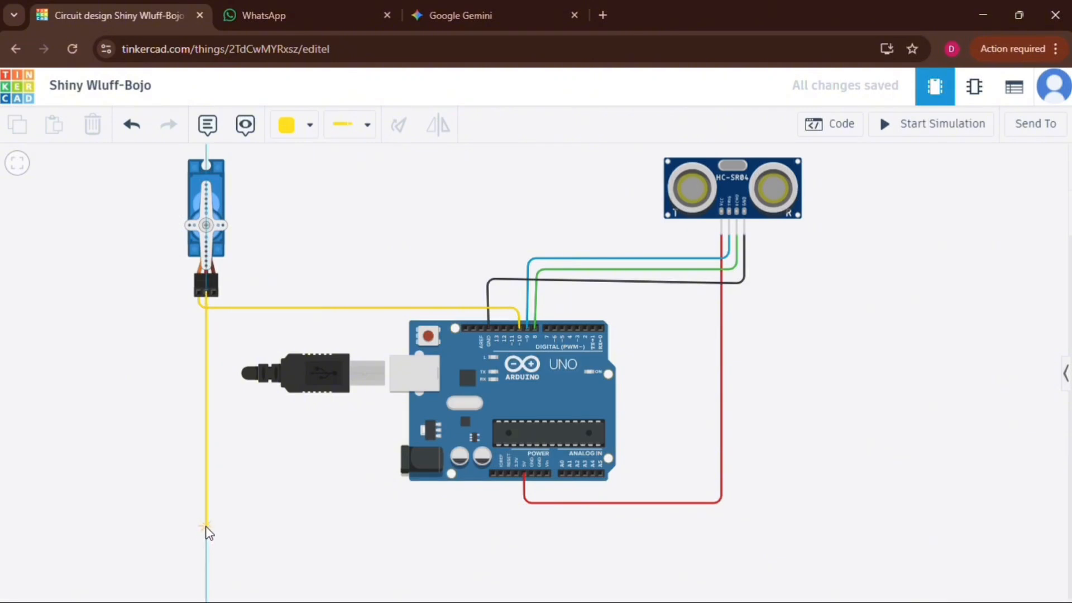
{"action": "left_click", "coordinate": [207, 527]}
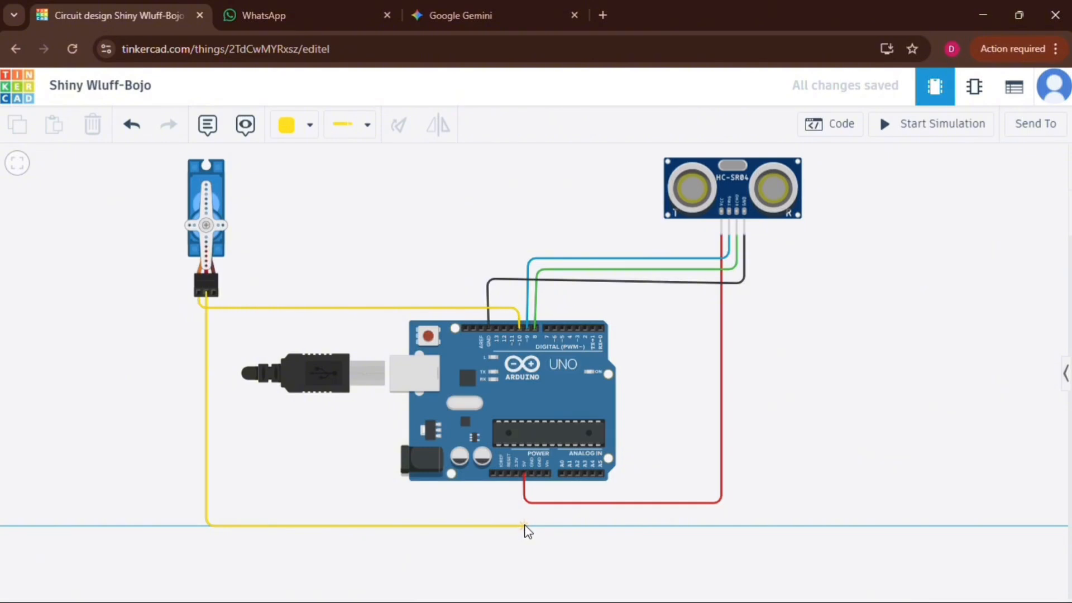
{"action": "left_click", "coordinate": [525, 526]}
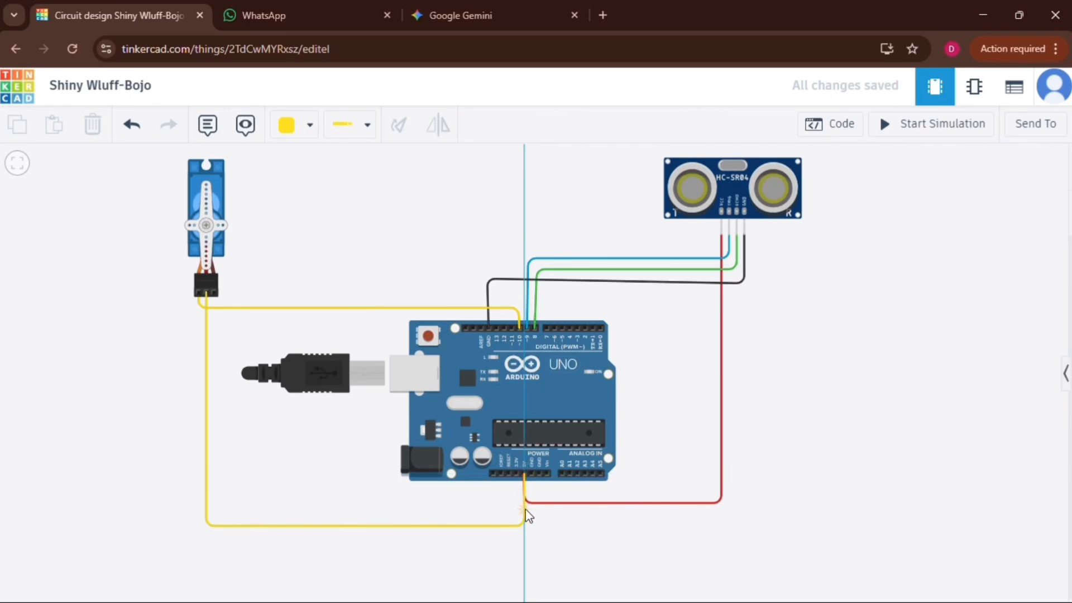
{"action": "left_click", "coordinate": [528, 479]}
{"action": "left_click", "coordinate": [525, 476]}
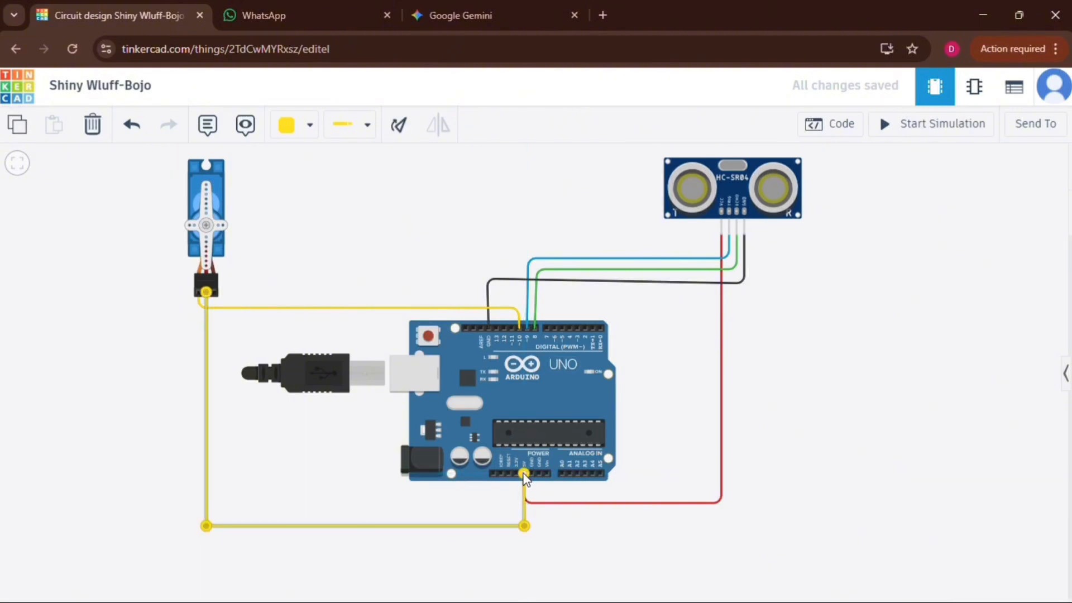
{"action": "left_click", "coordinate": [311, 126]}
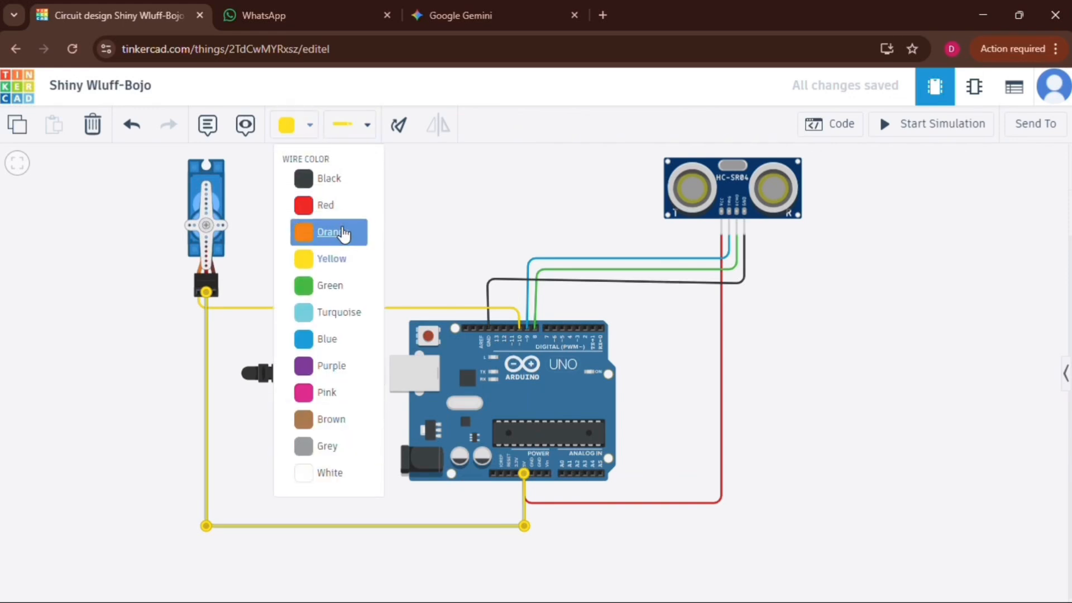
{"action": "left_click", "coordinate": [326, 205]}
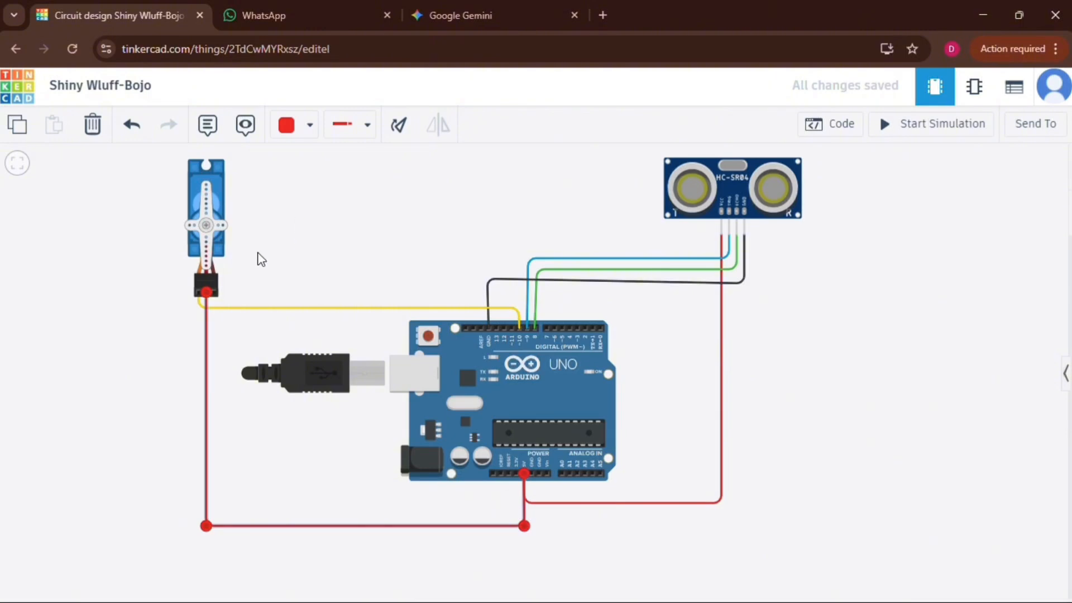
Wire the micro servo's ground pin to the GND pin beside AREF, routed just below the yellow wire, and colour it black.
{"action": "left_click", "coordinate": [215, 297]}
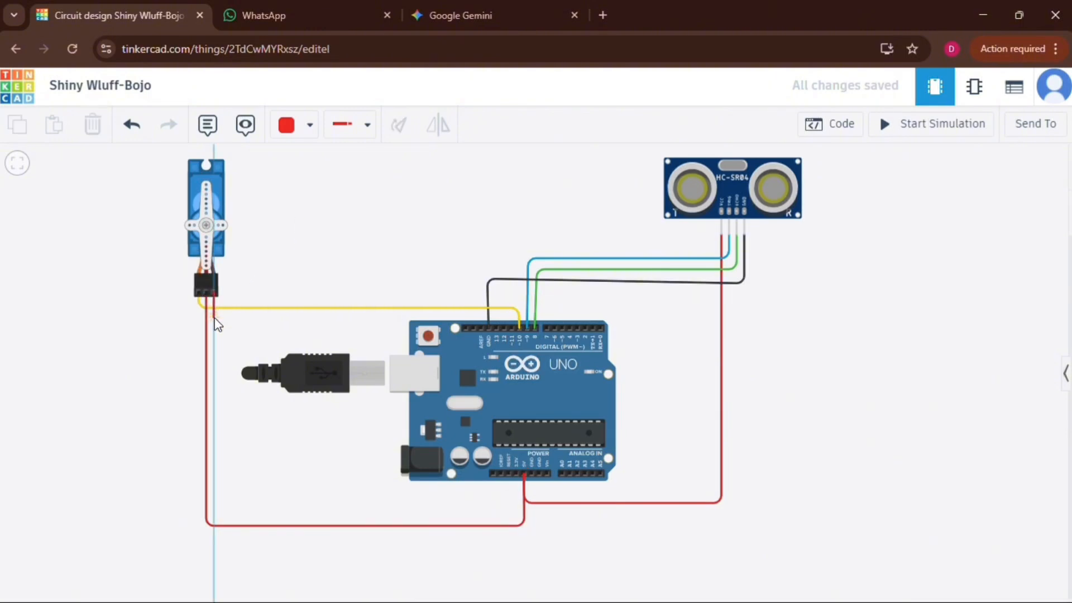
{"action": "left_click", "coordinate": [214, 312]}
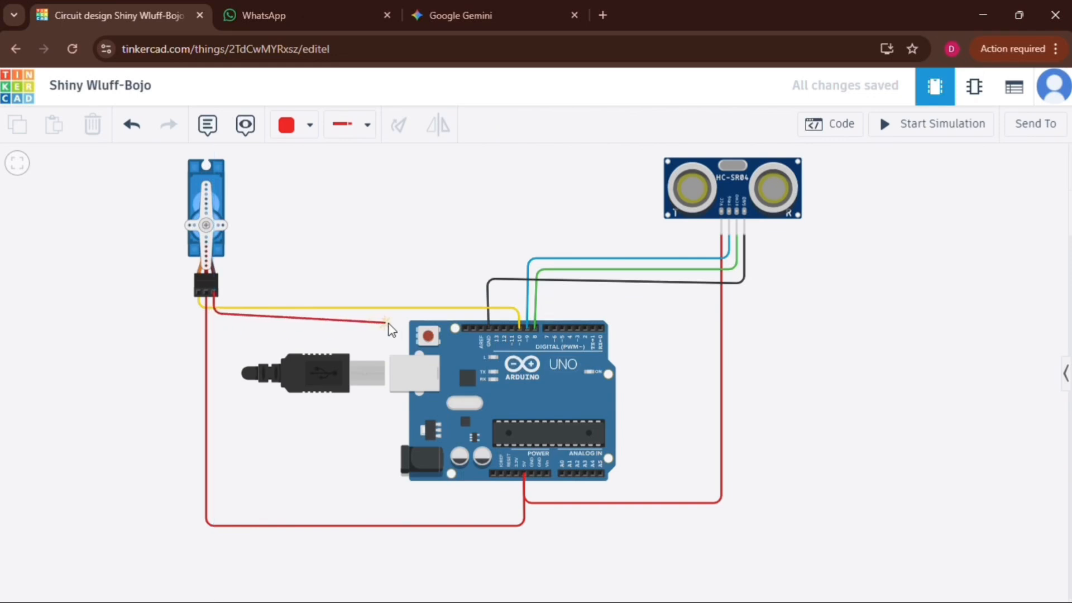
{"action": "left_click", "coordinate": [489, 314]}
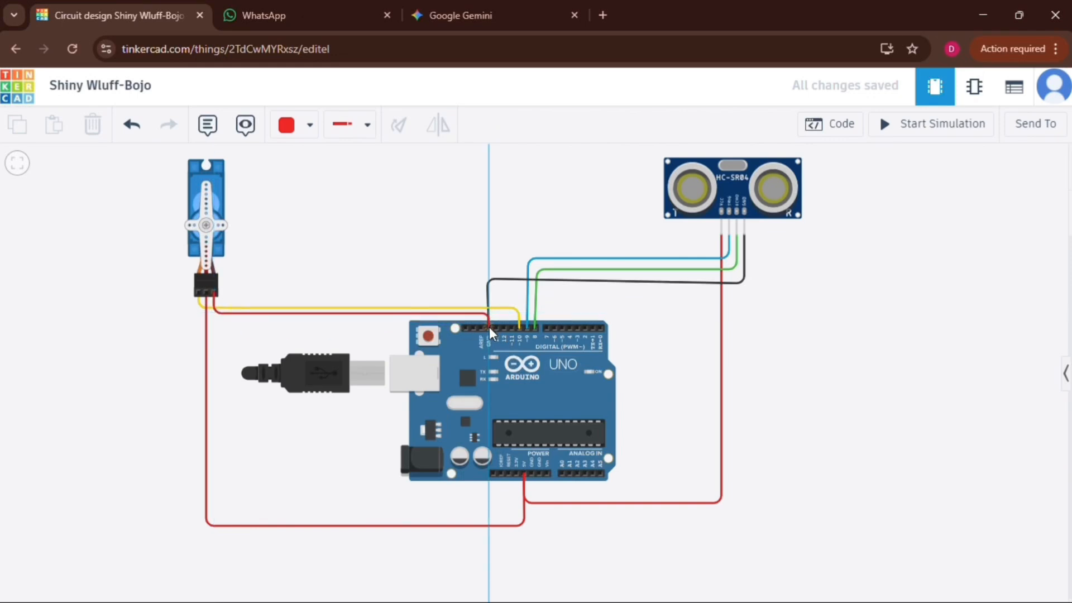
{"action": "left_click", "coordinate": [488, 327]}
{"action": "left_click", "coordinate": [488, 331]}
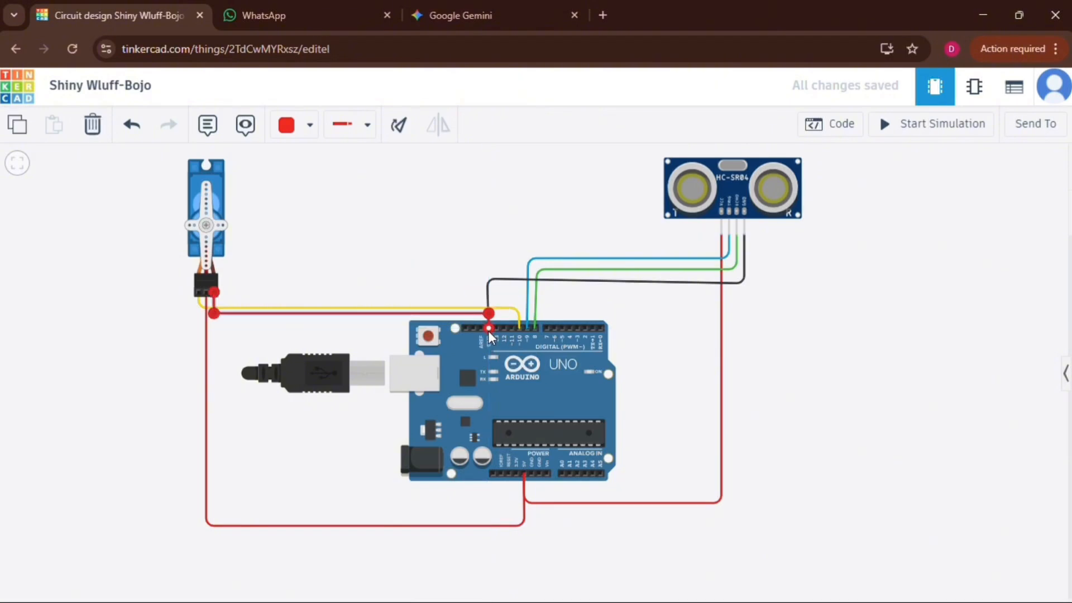
{"action": "left_click", "coordinate": [310, 127]}
{"action": "left_click", "coordinate": [316, 183]}
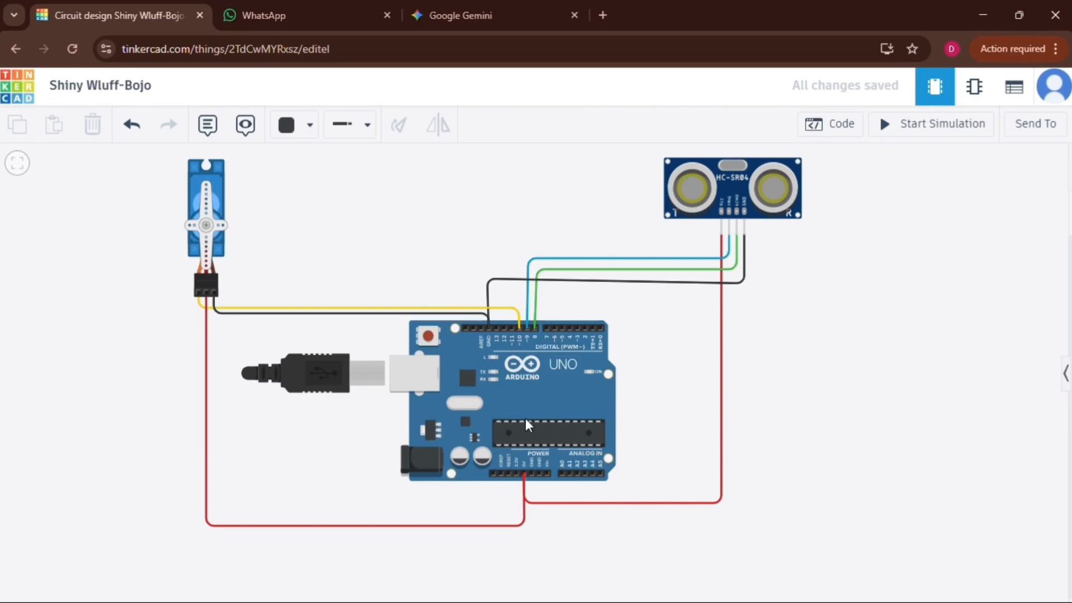
Run the circuit simulation to check the servo's sweep, and stop it.
{"action": "left_click", "coordinate": [925, 133]}
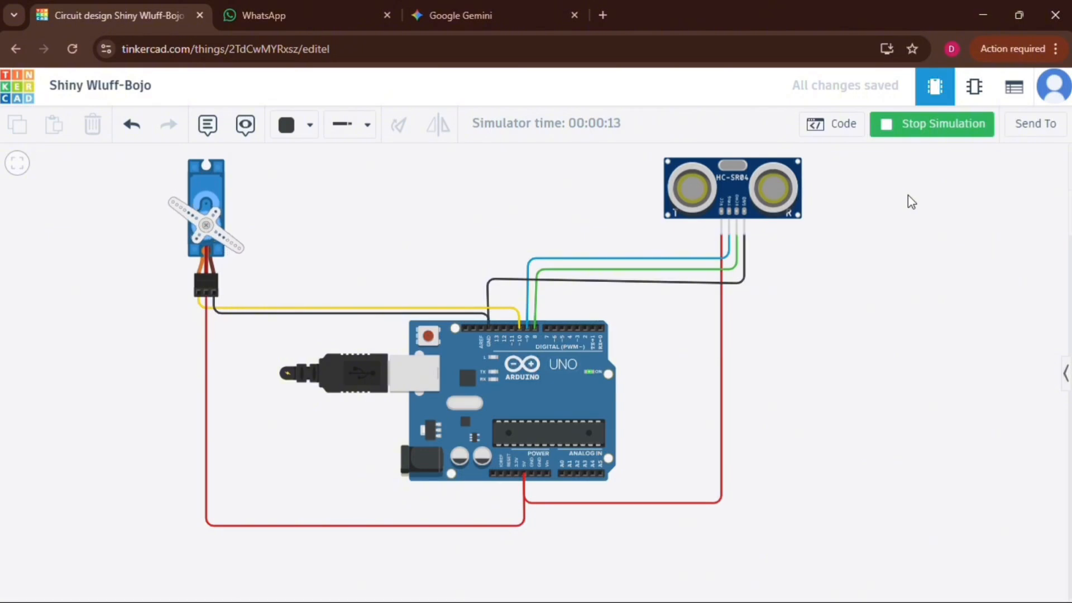
{"action": "left_click", "coordinate": [930, 125]}
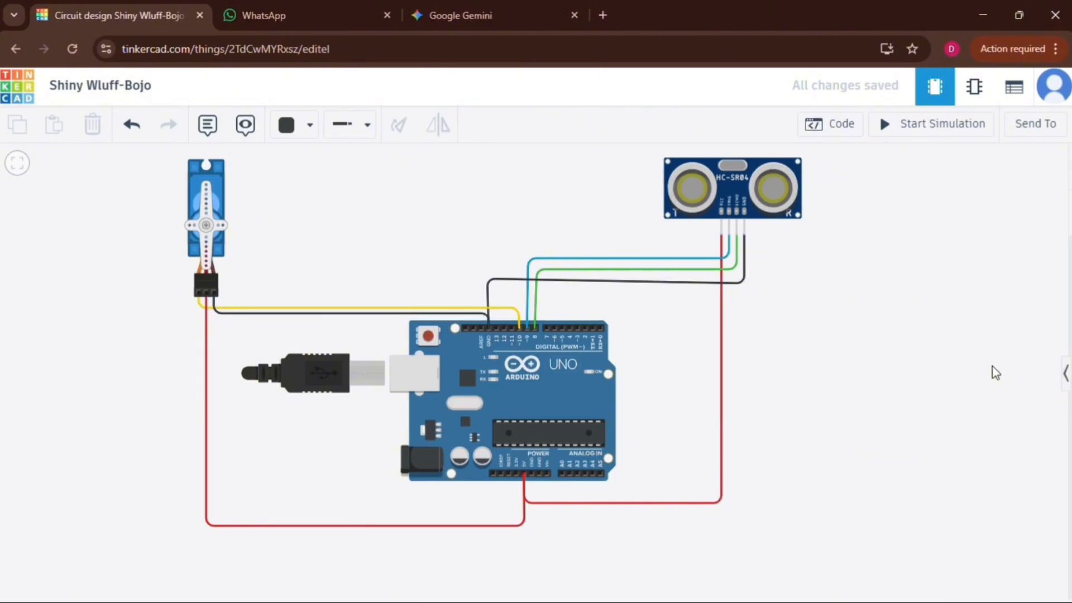
{"action": "left_click", "coordinate": [483, 29]}
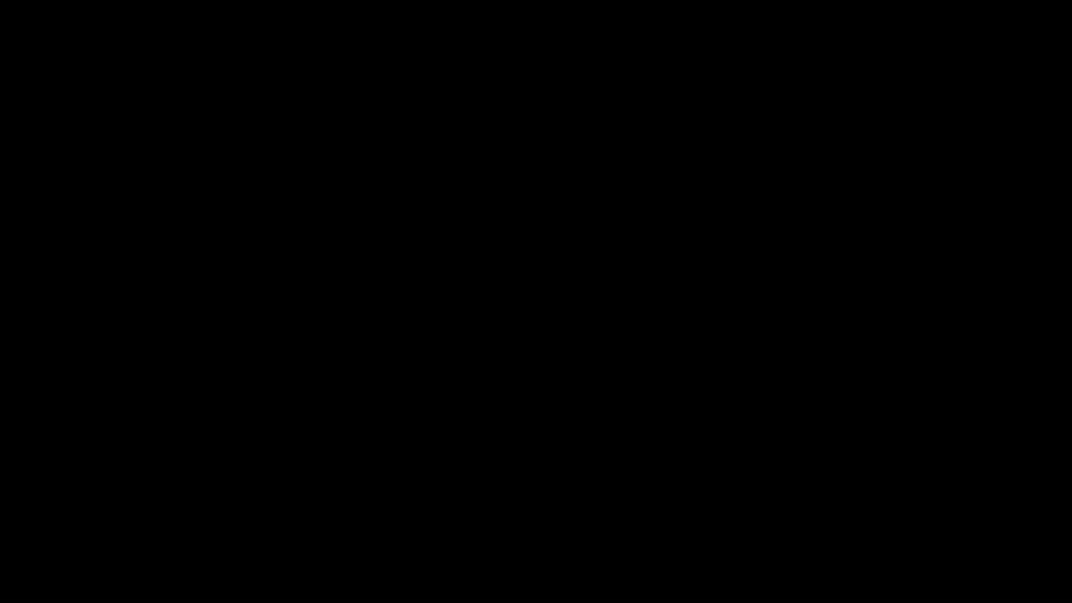